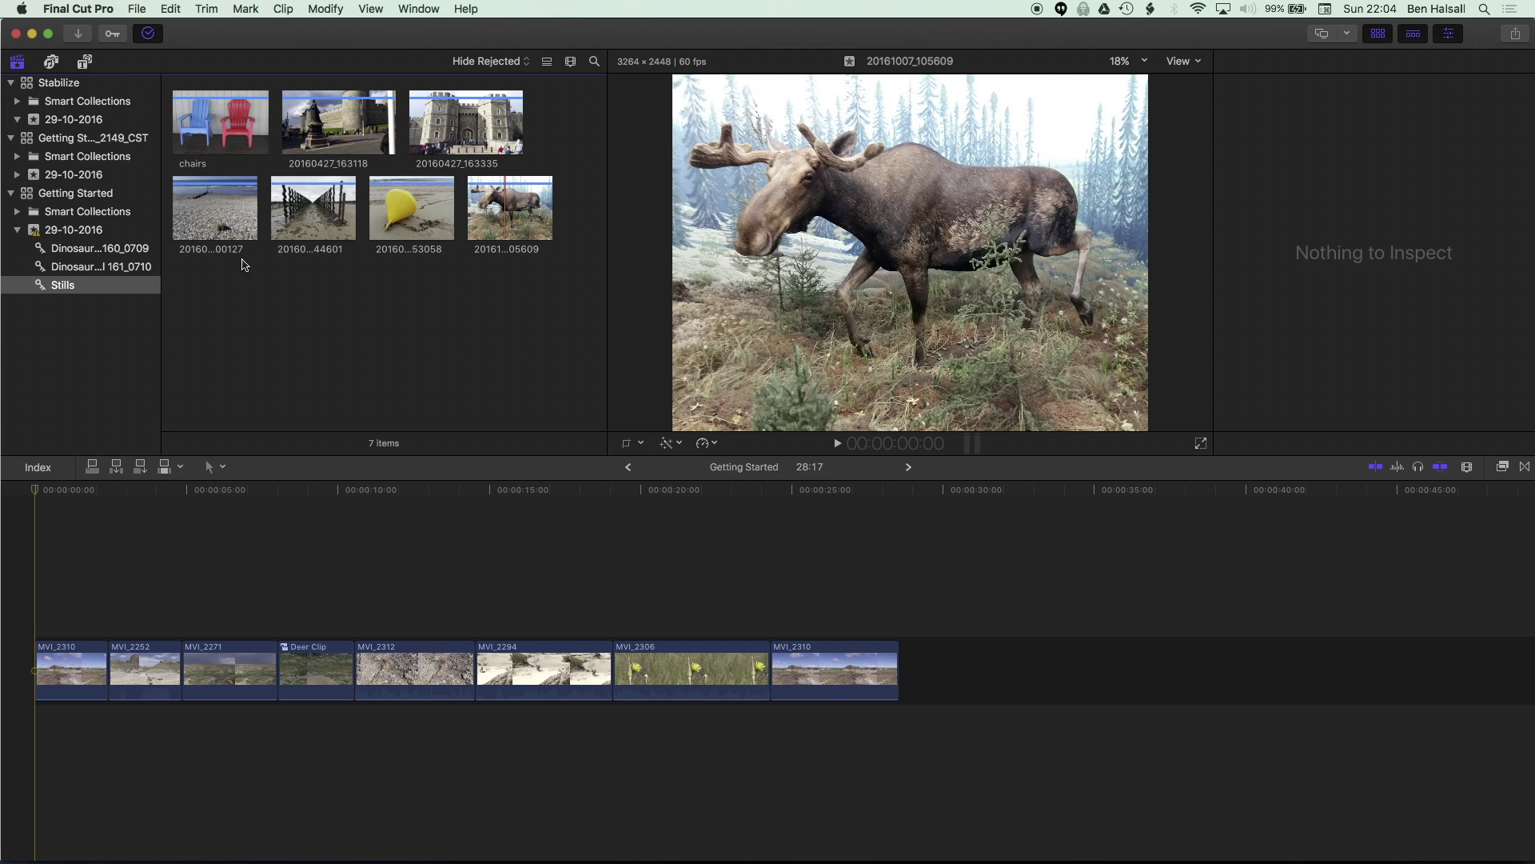
Step: Open the Timeline Index beside the Inspector, which shows clip MVI_2310
left_click(40, 467)
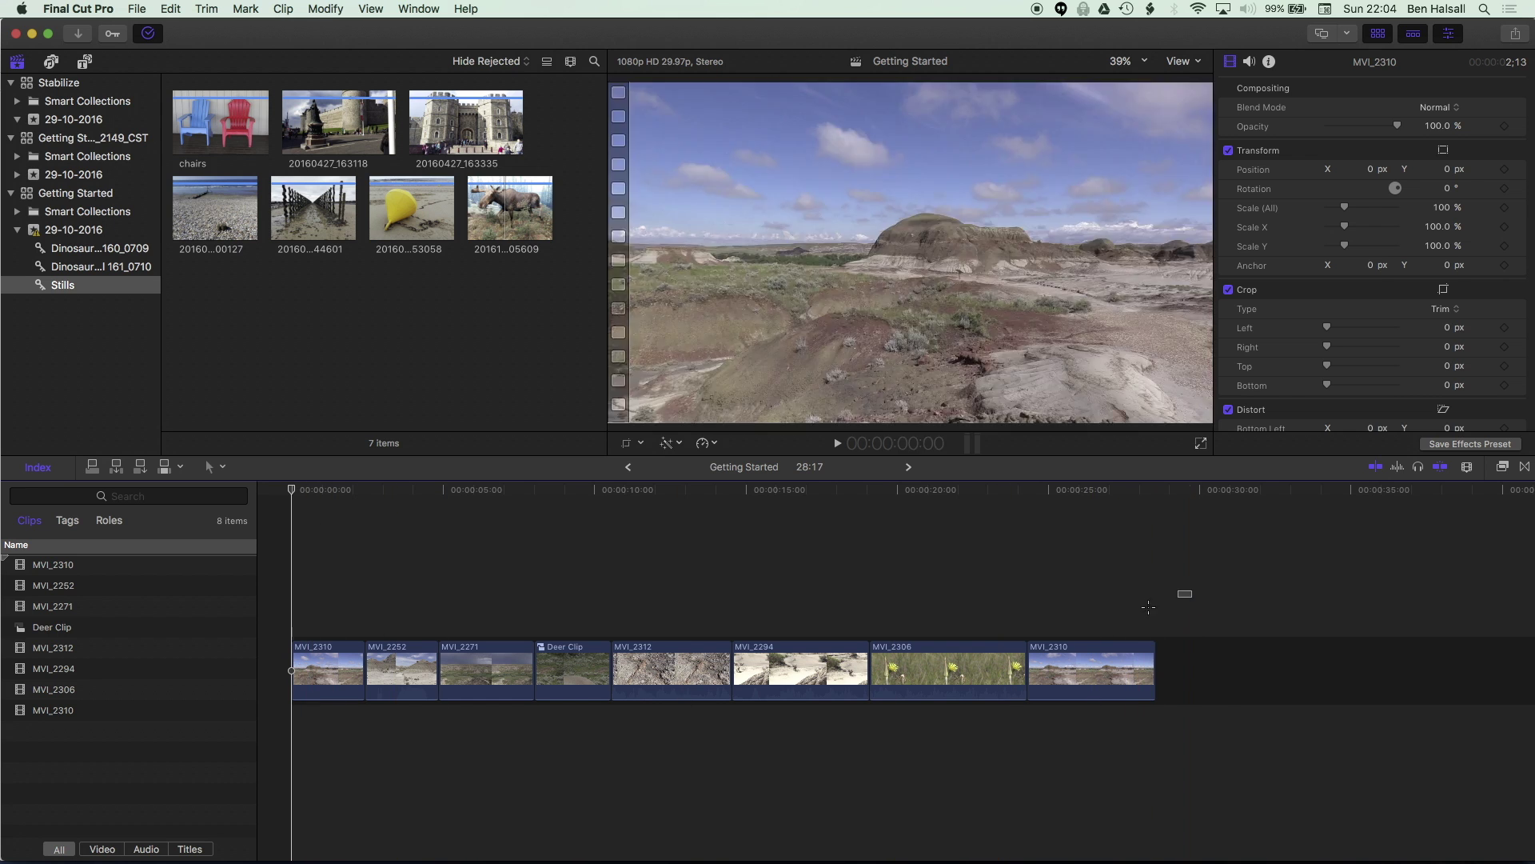
Step: Select all eight clips and add Cross Dissolves between them, overlapping the media
left_click_drag(1223, 532, 272, 792)
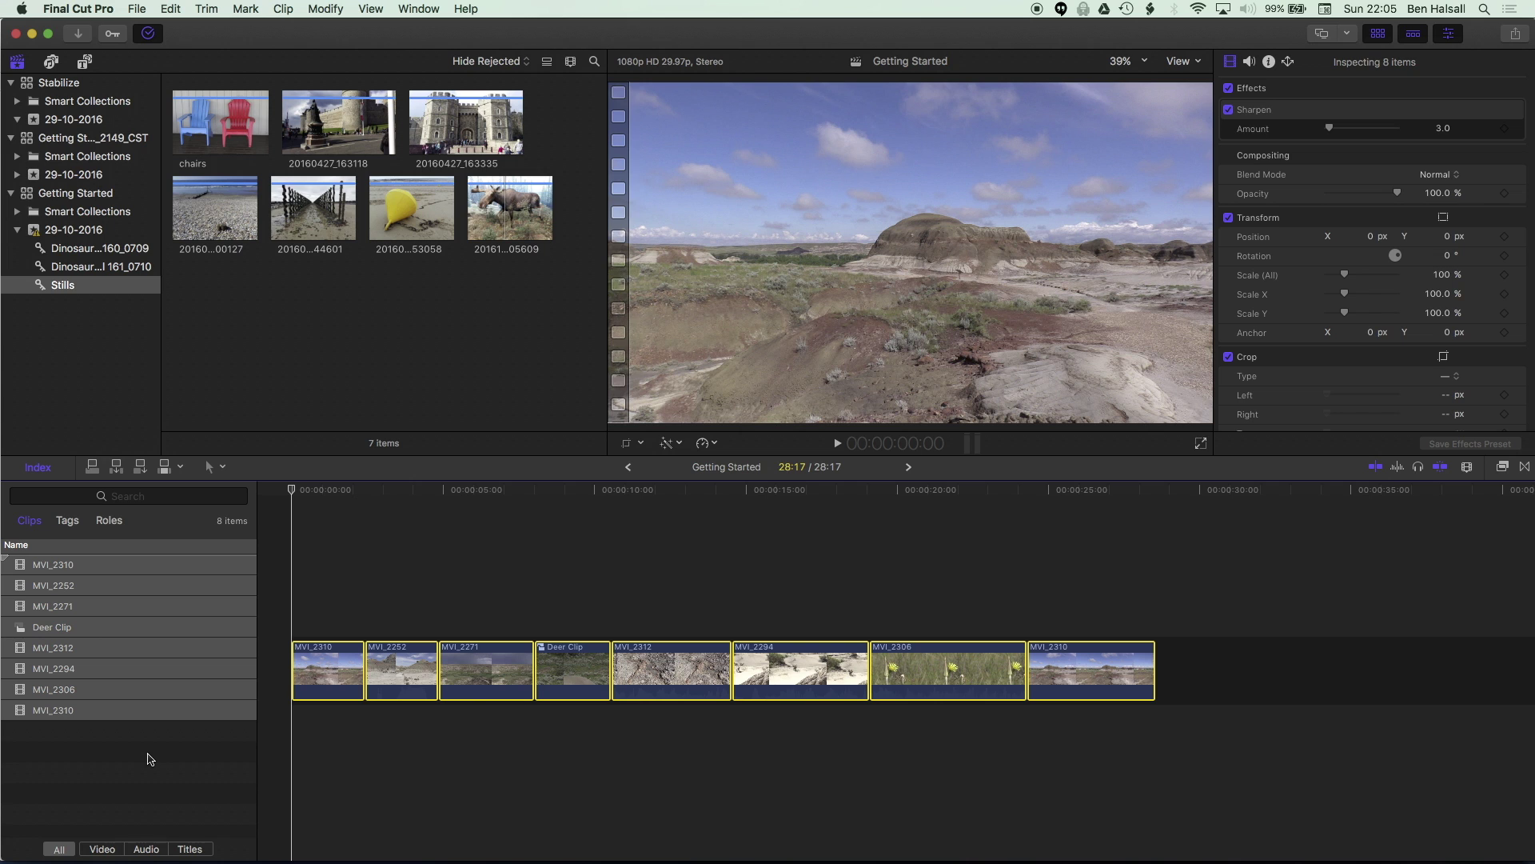
key("super+t")
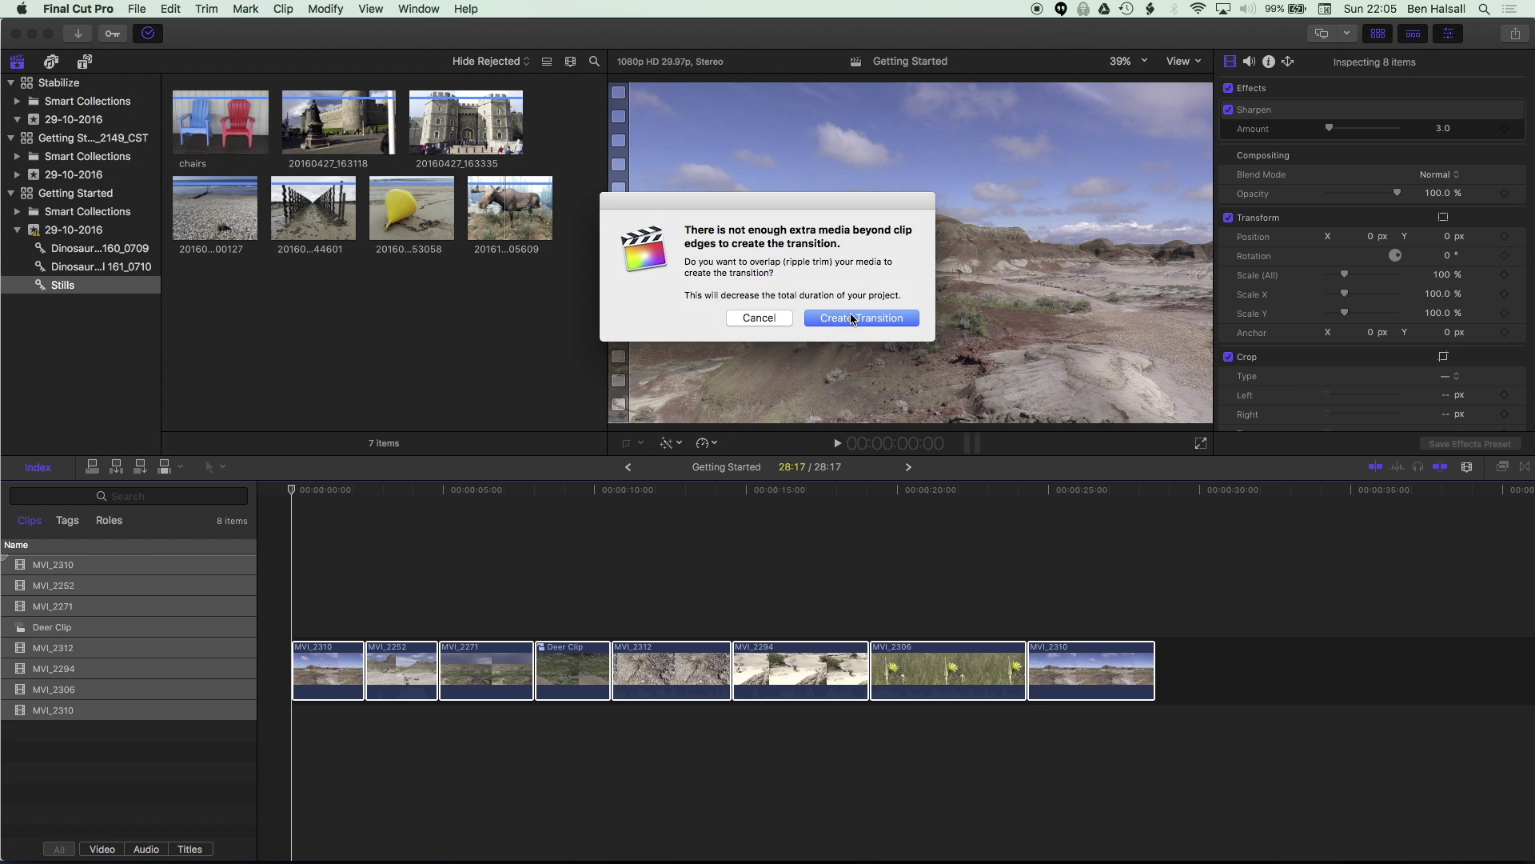
left_click(854, 320)
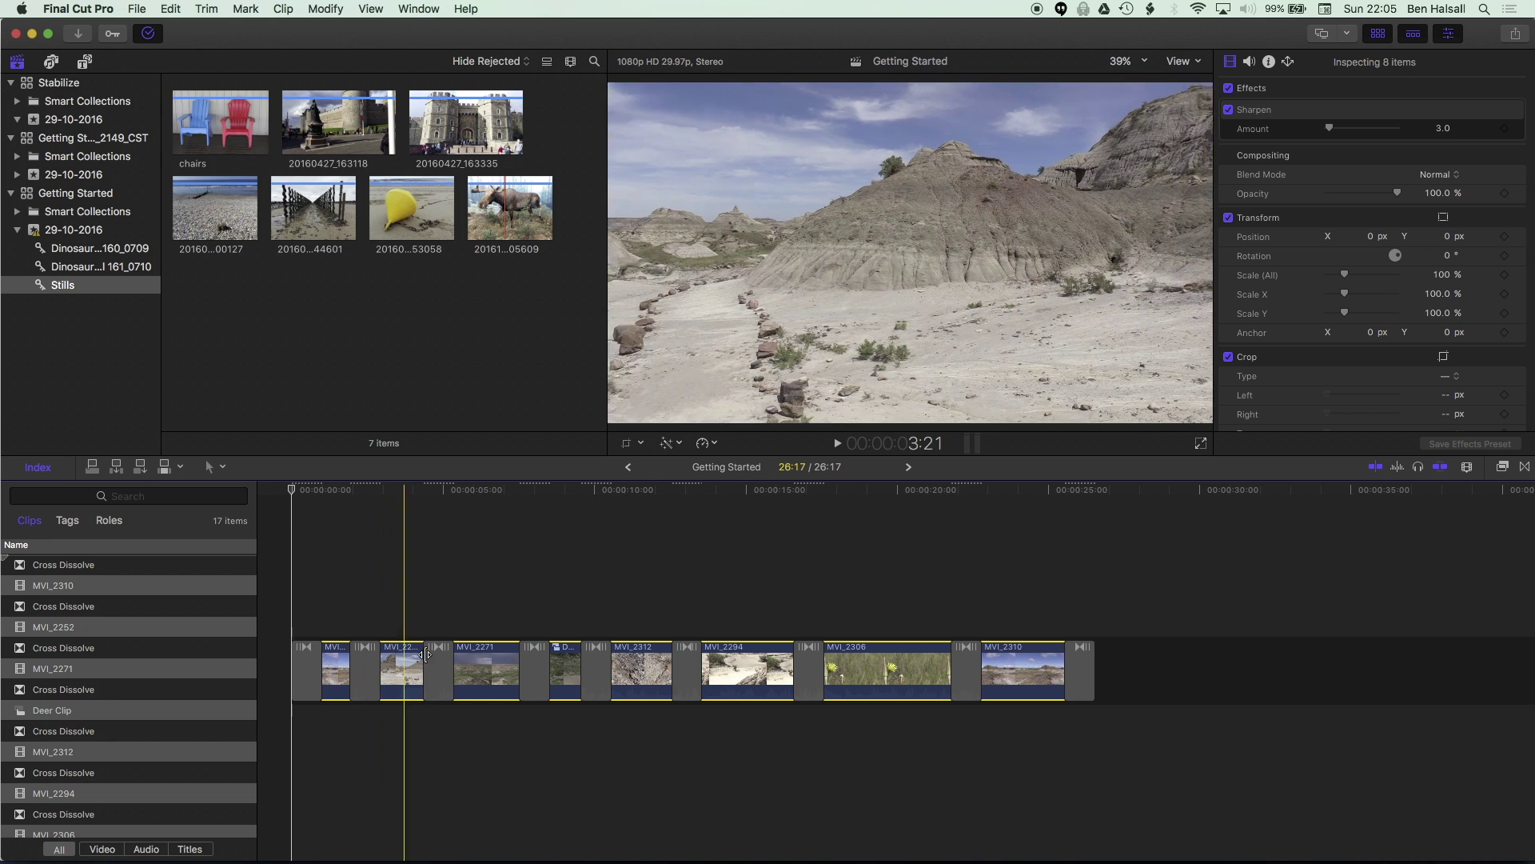
Step: Shorten the dissolve between MVI_2312 and MVI_2294 from one second to 15 frames
left_click(549, 555)
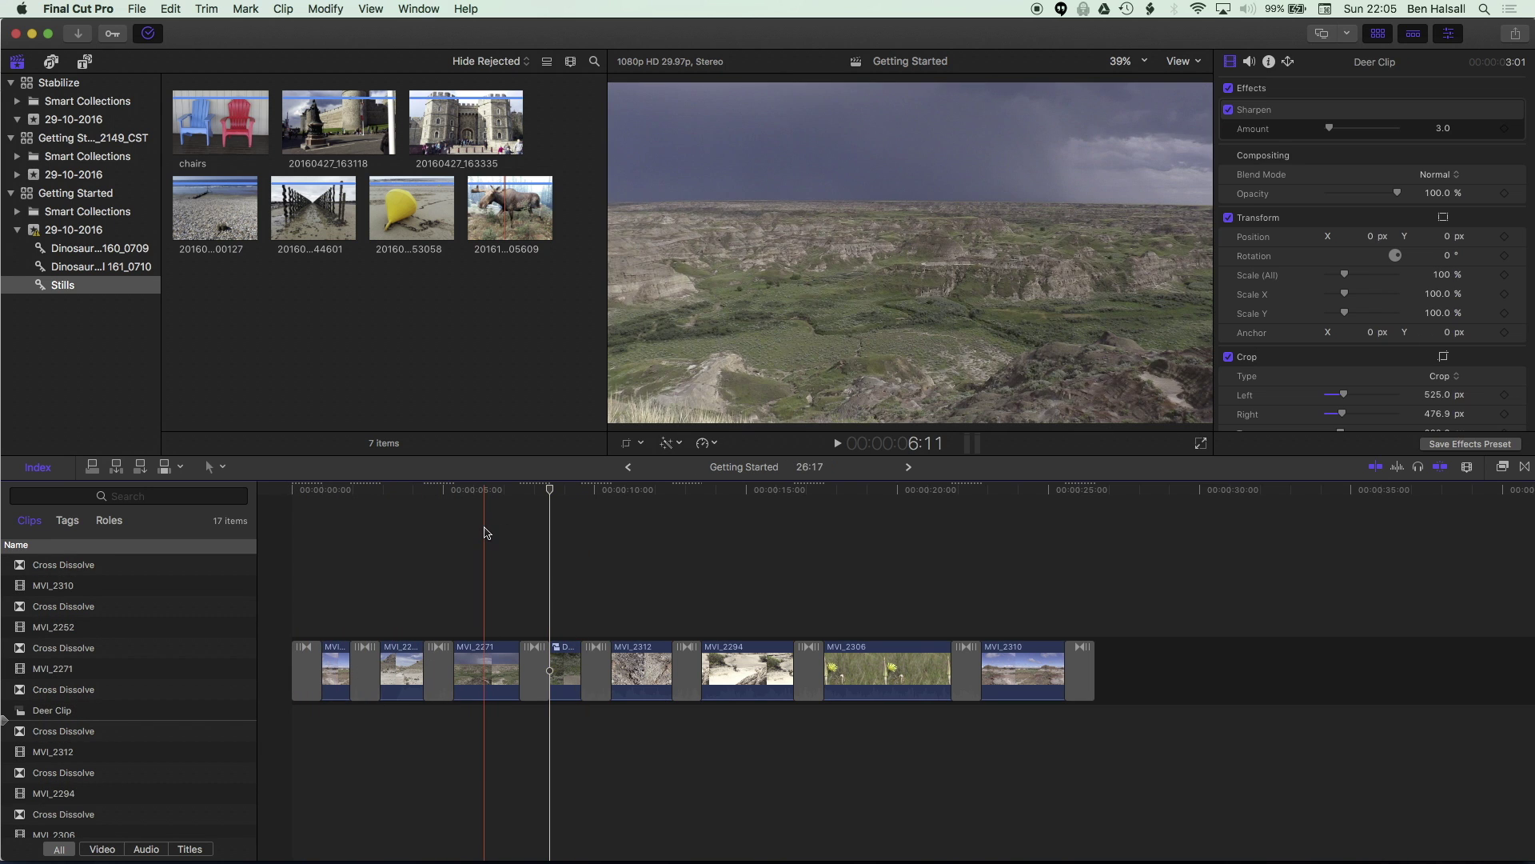
key("l")
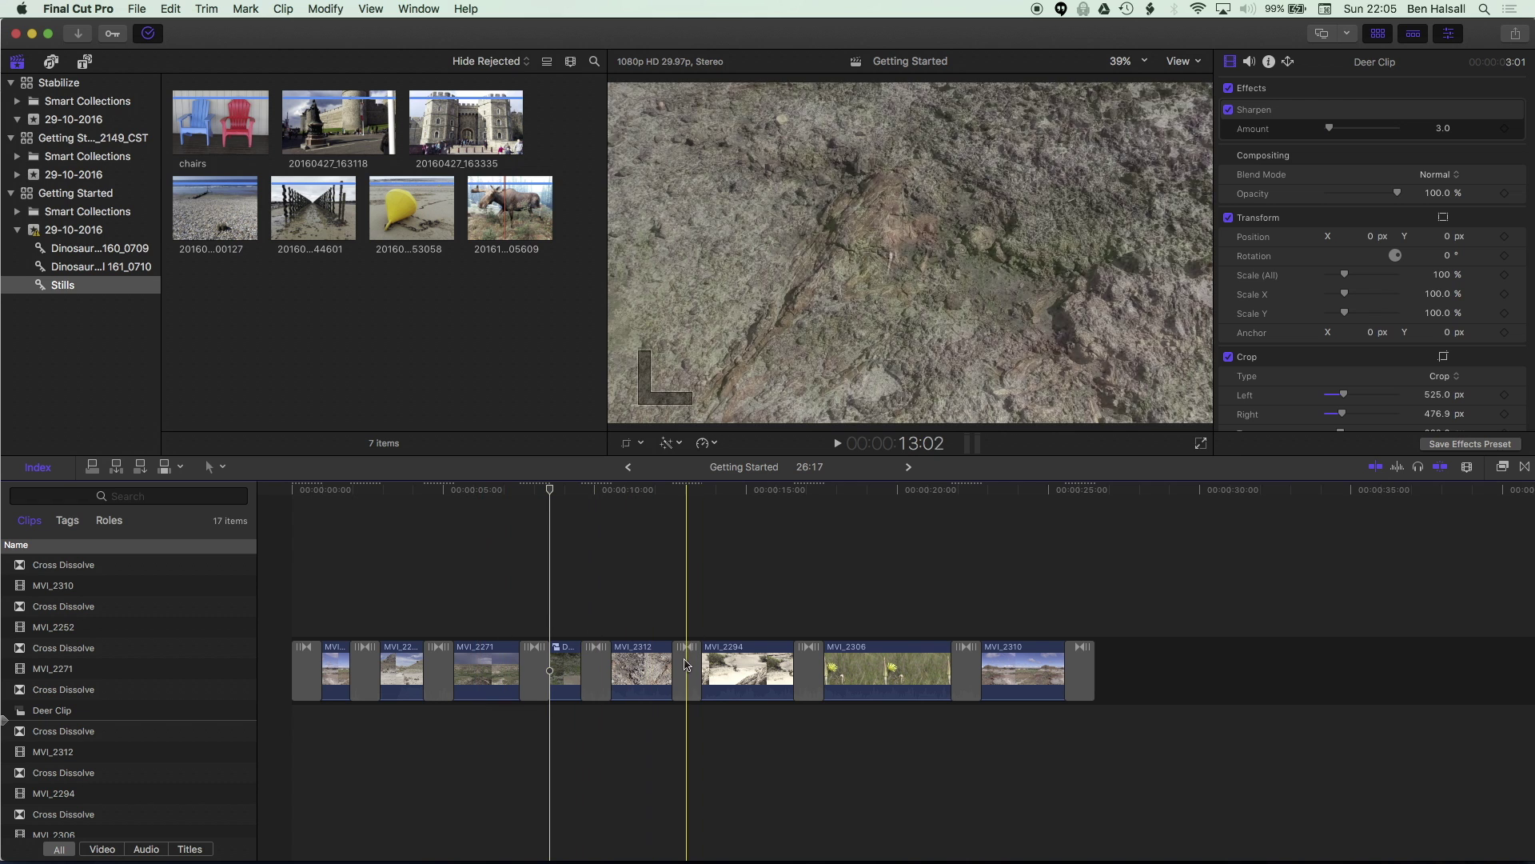
left_click(688, 678)
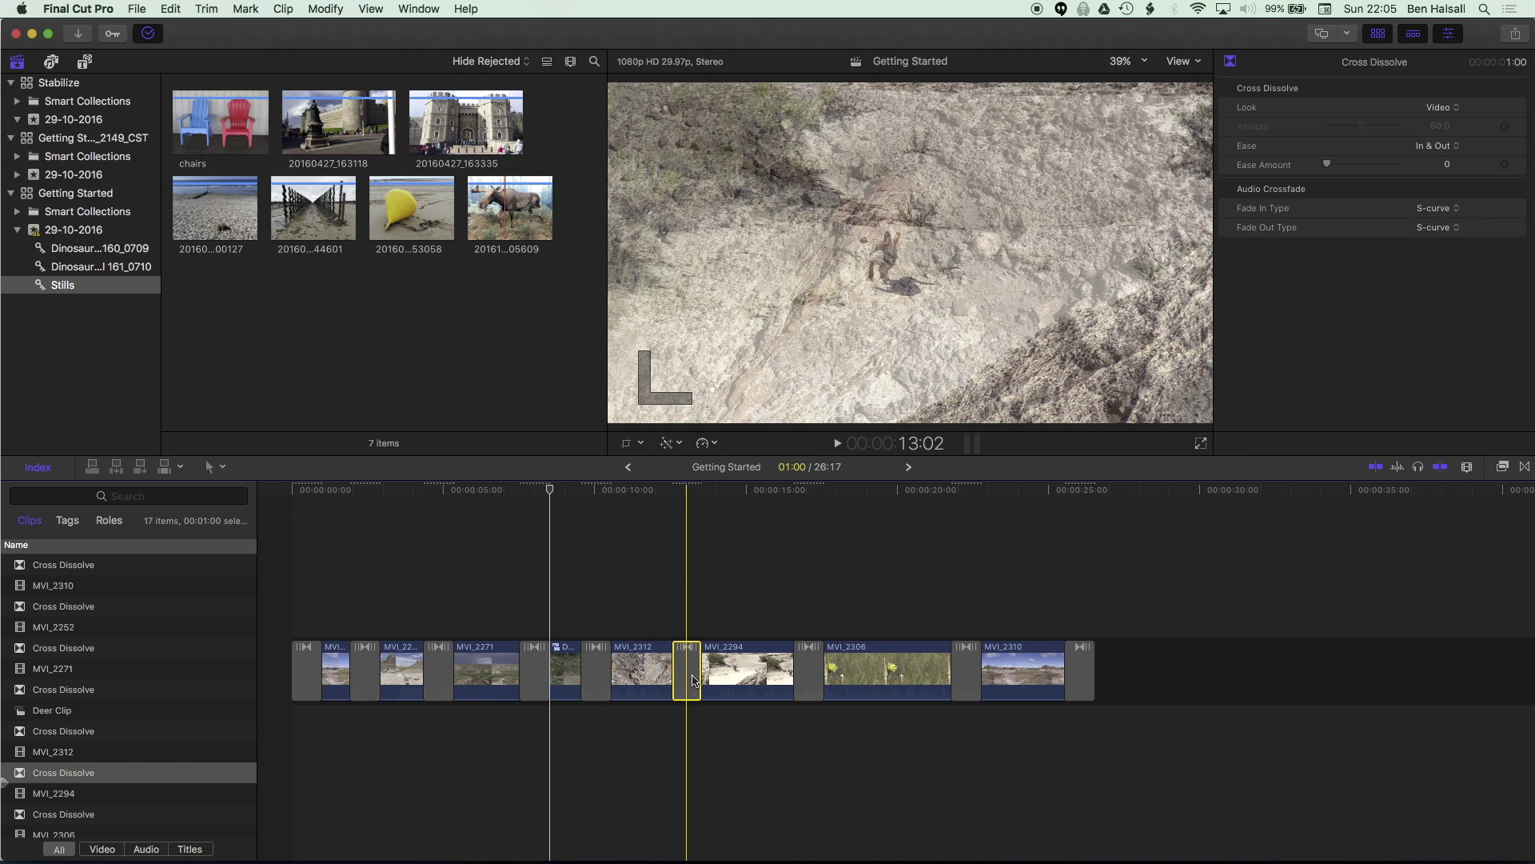
mouse_move(701, 674)
left_mouse_down()
mouse_move(681, 674)
mouse_move(704, 674)
left_mouse_up()
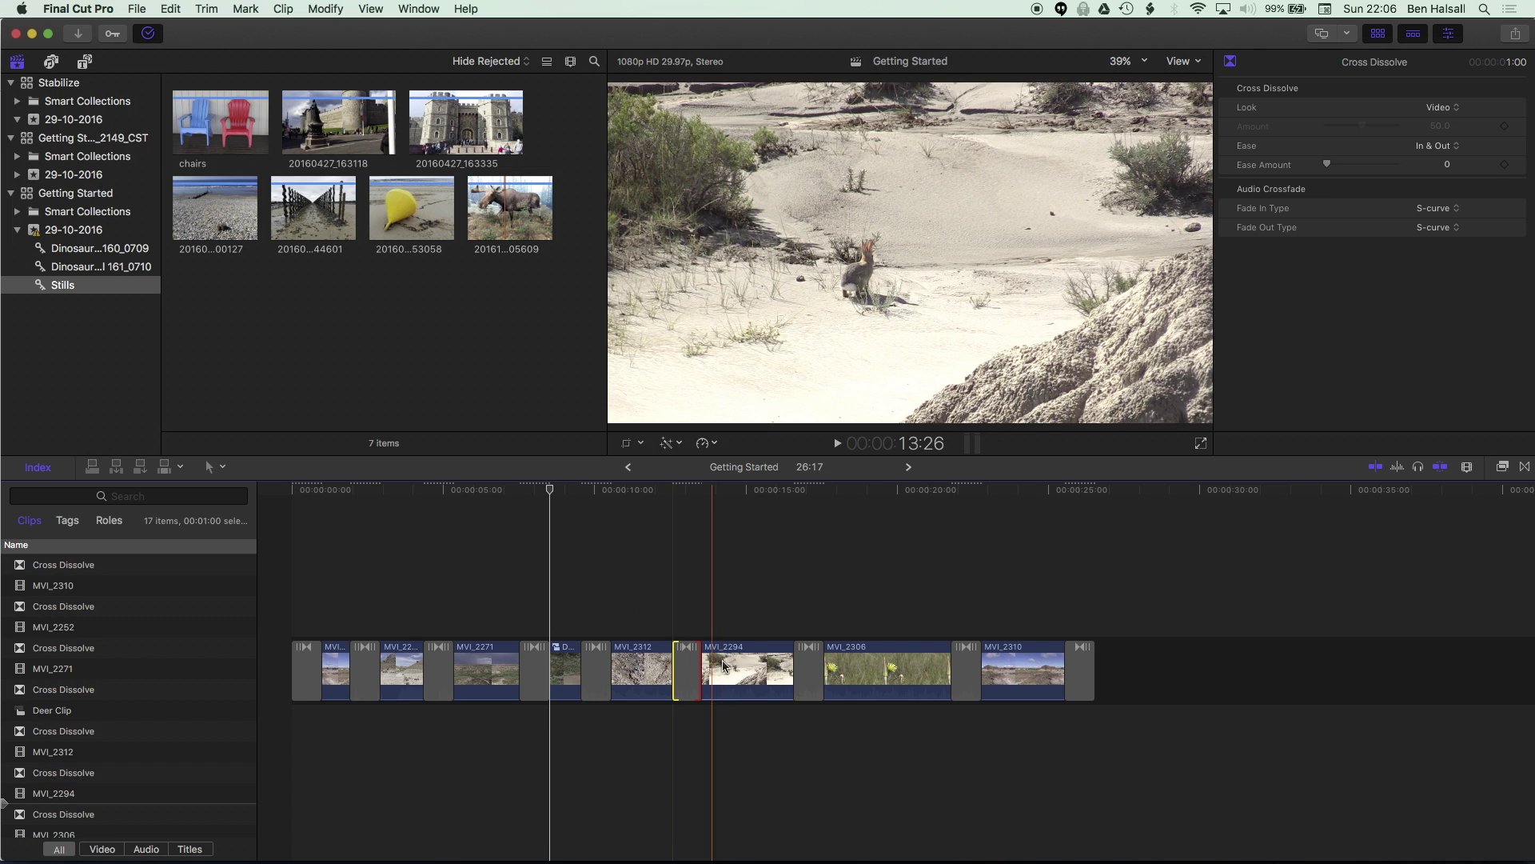
left_click(692, 681)
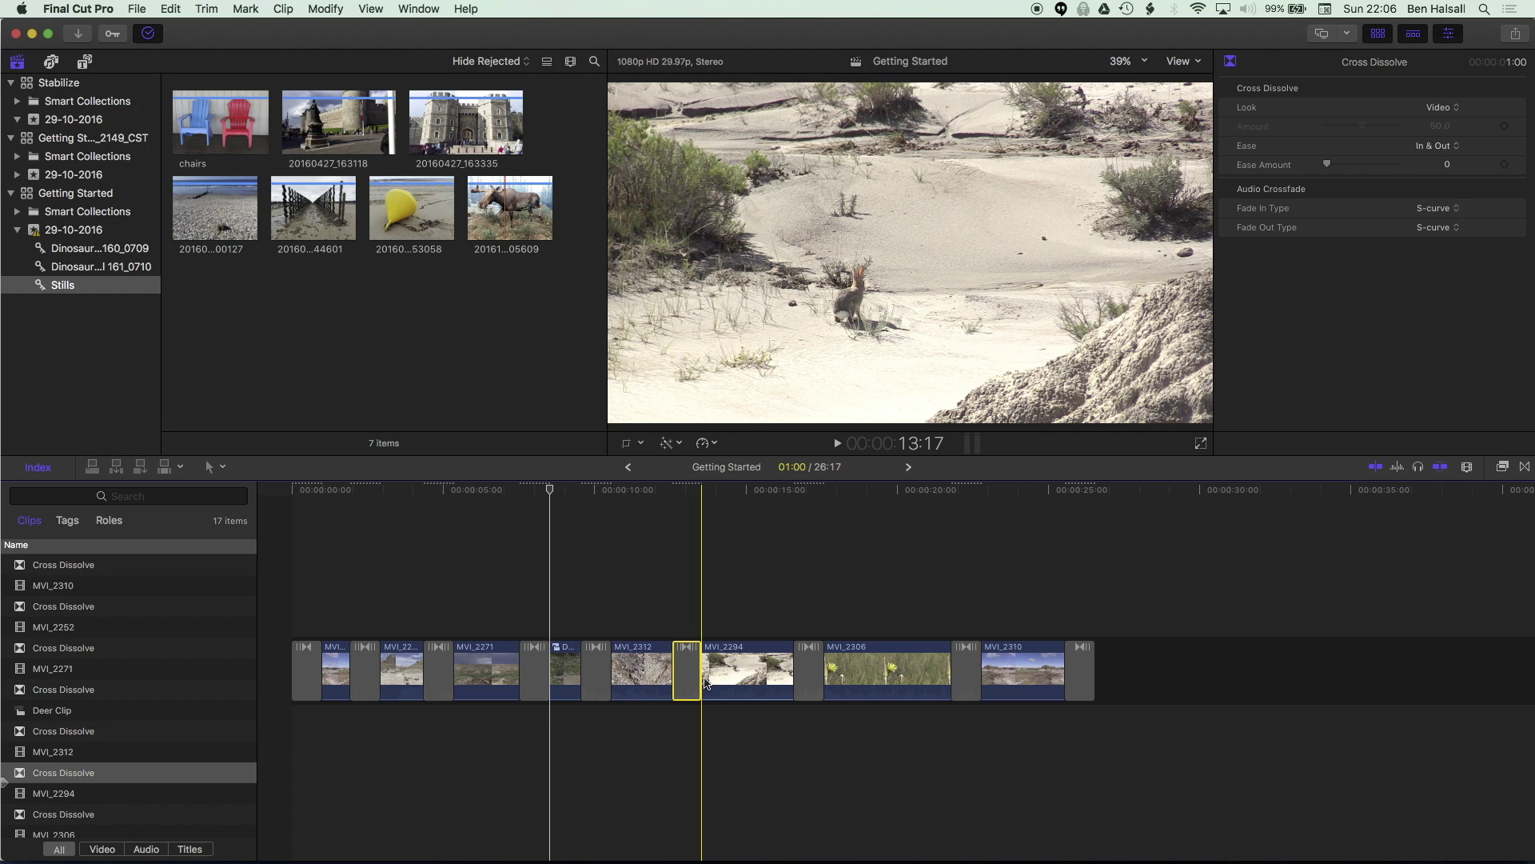
key("ctrl+d")
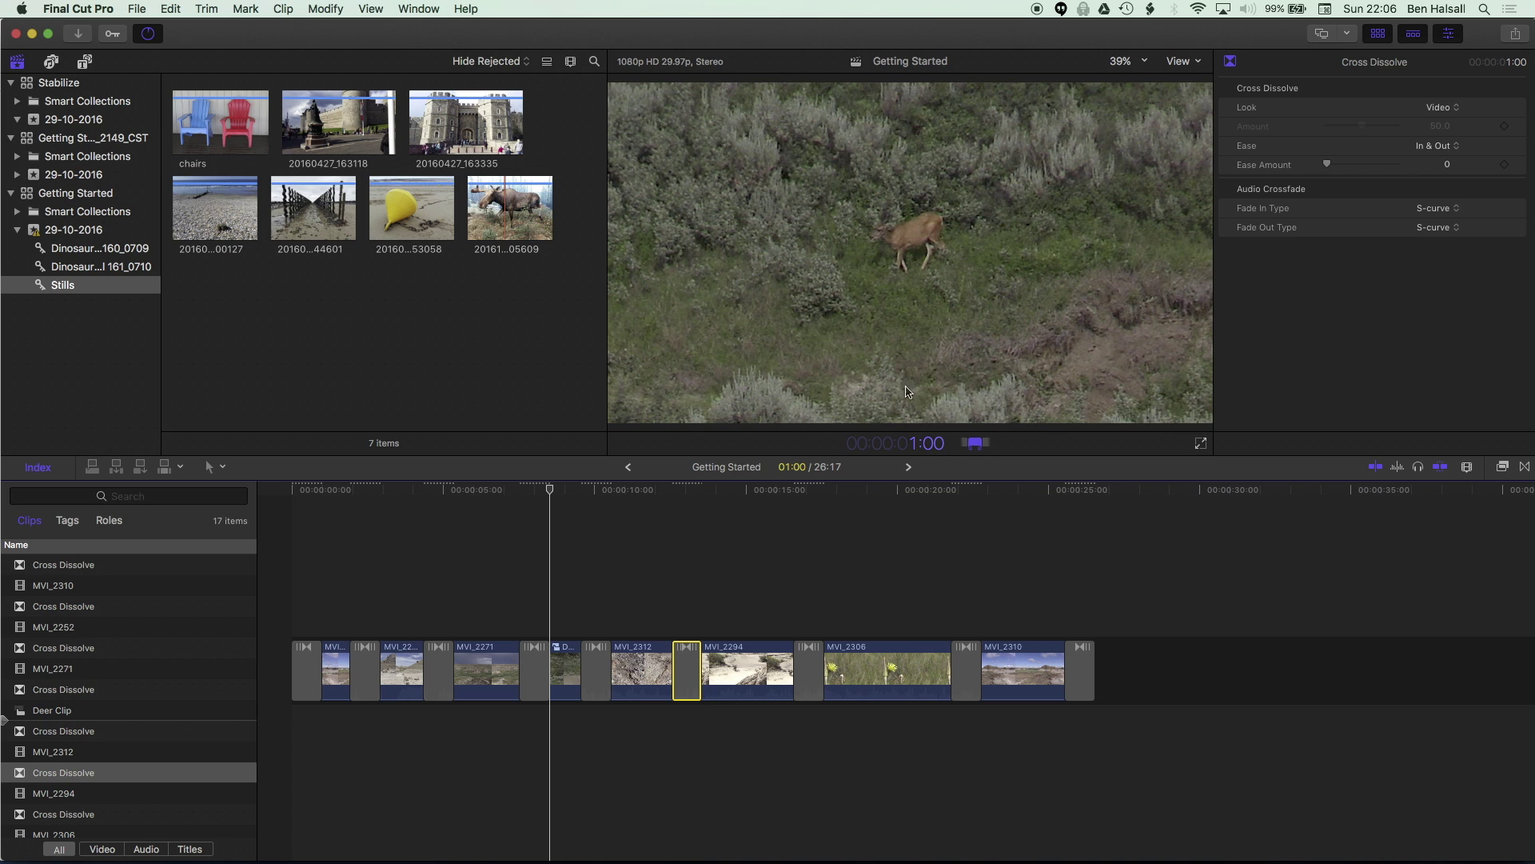
type("15")
key("Return")
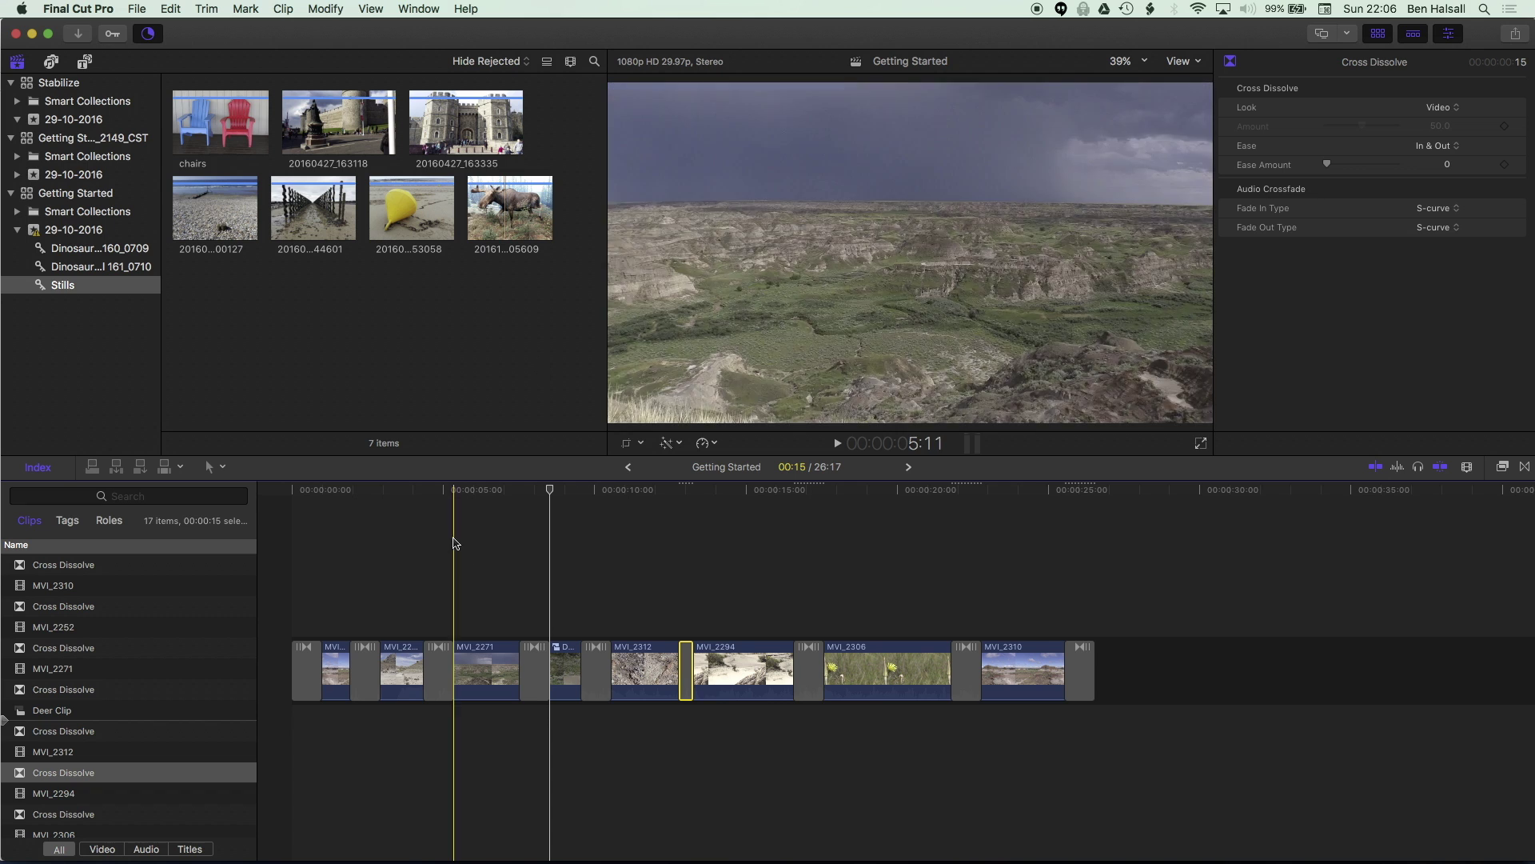
Step: Set the first three dissolves and the one before the last MVI_2310 to 10 frames
left_click(370, 676)
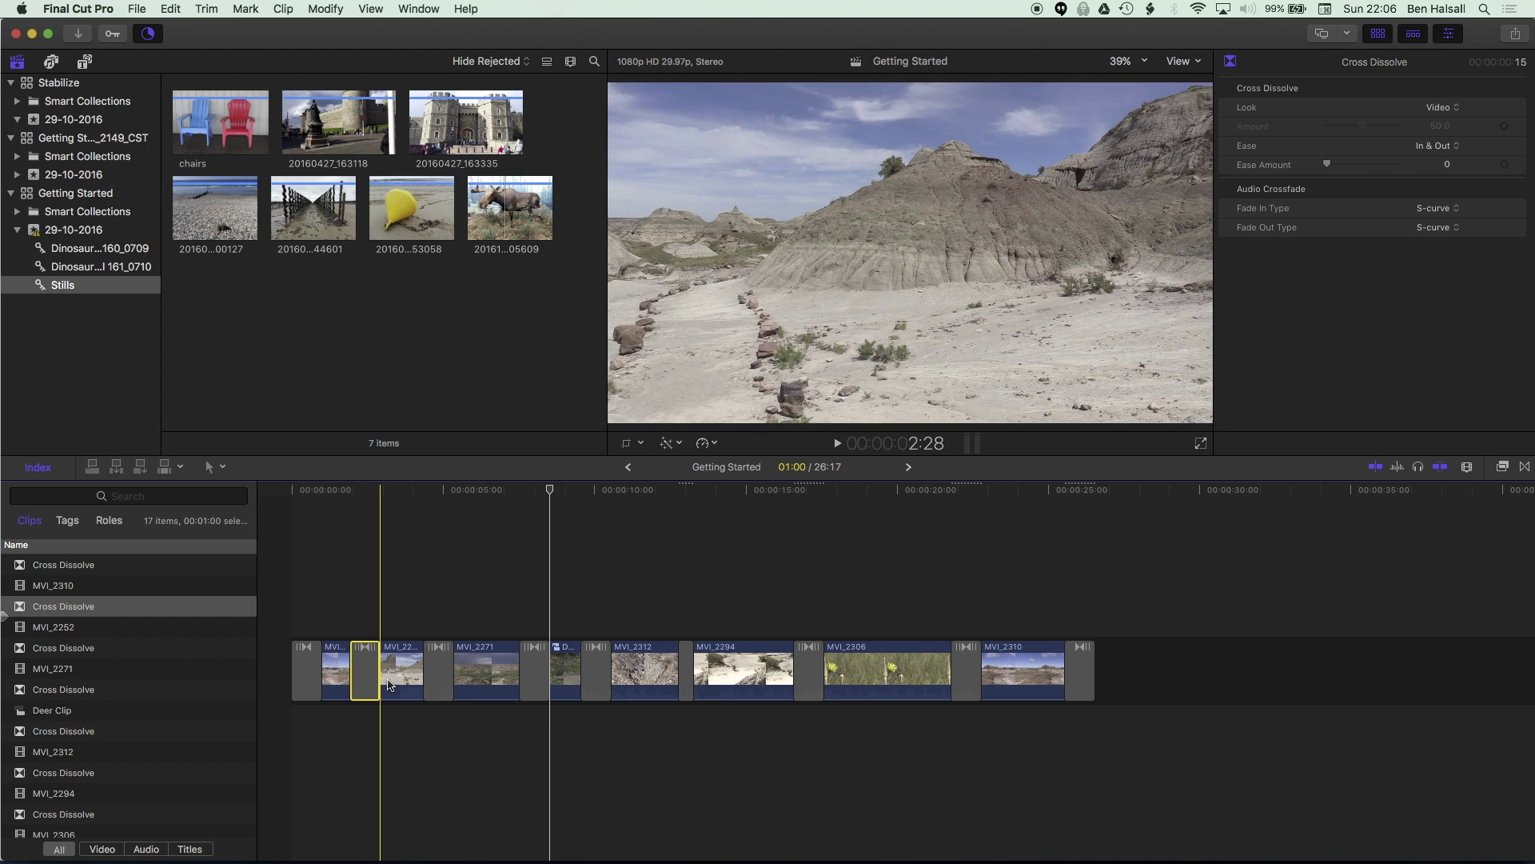
left_click(404, 648)
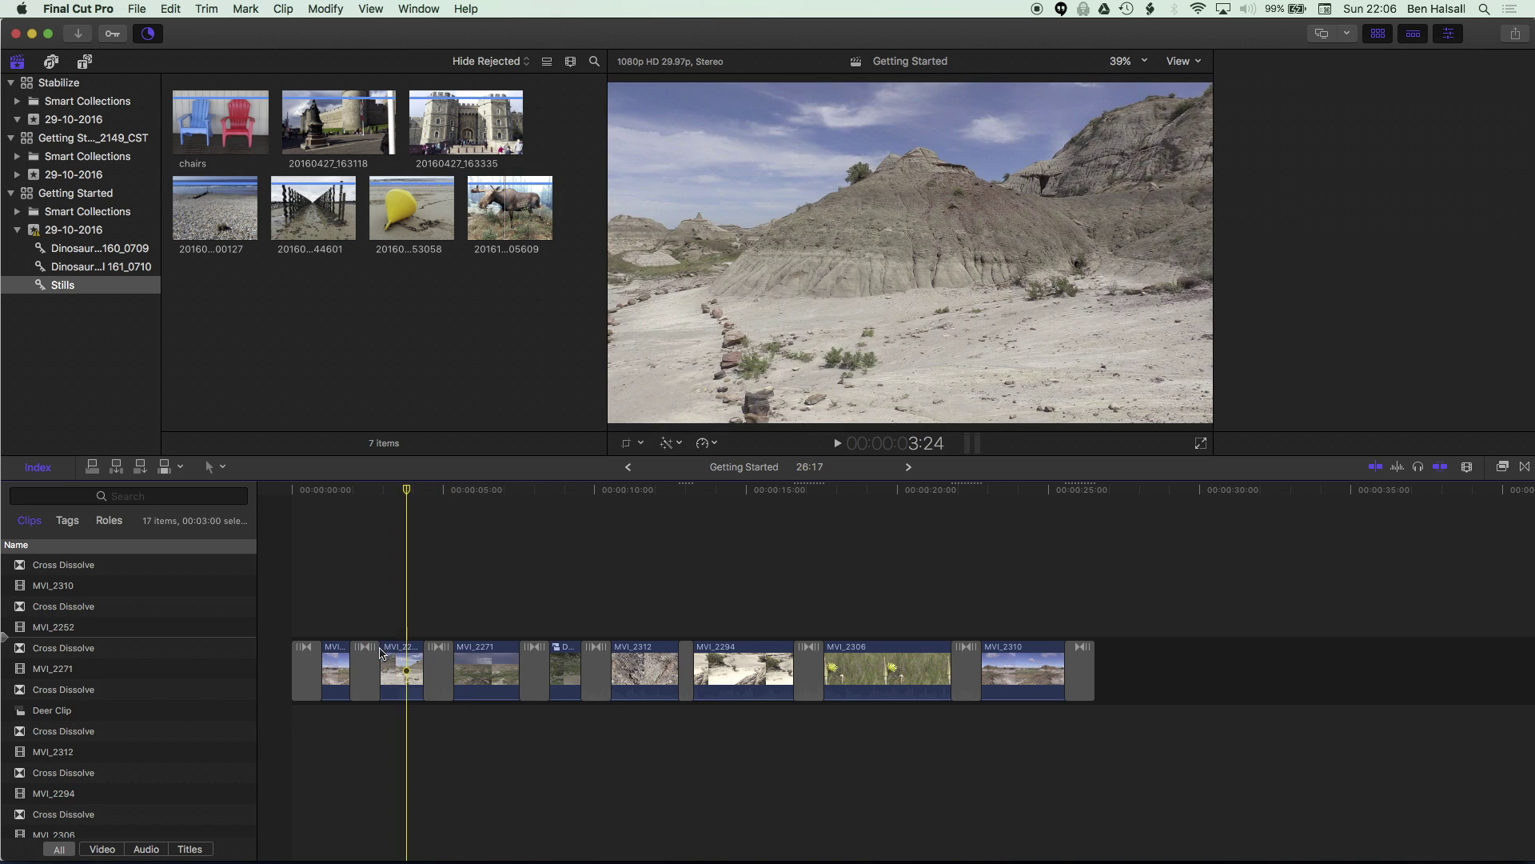
left_click(370, 674)
left_click(439, 671, "super")
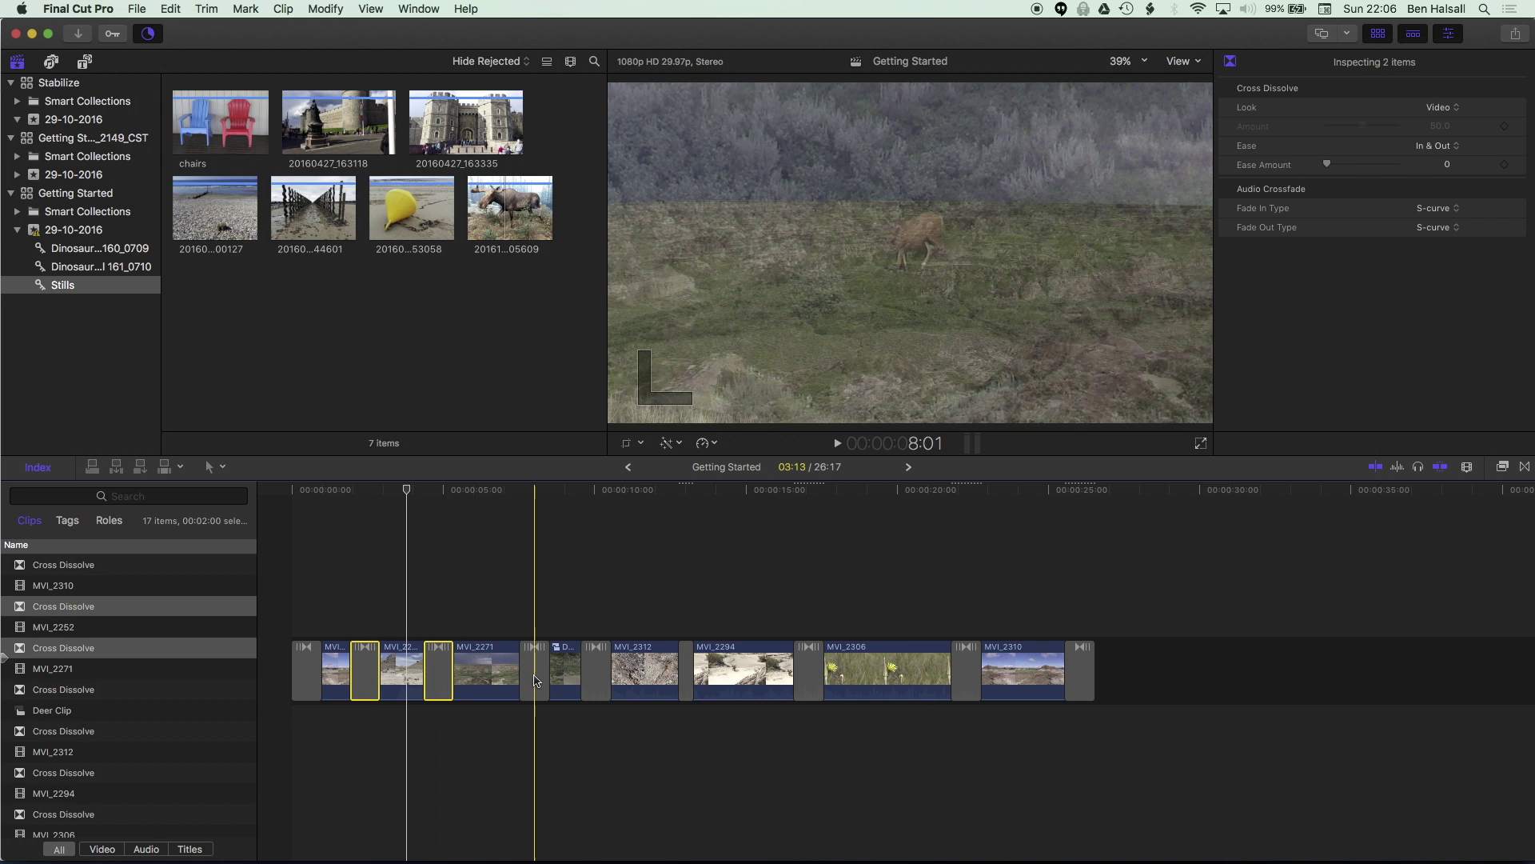
left_click(534, 676, "super")
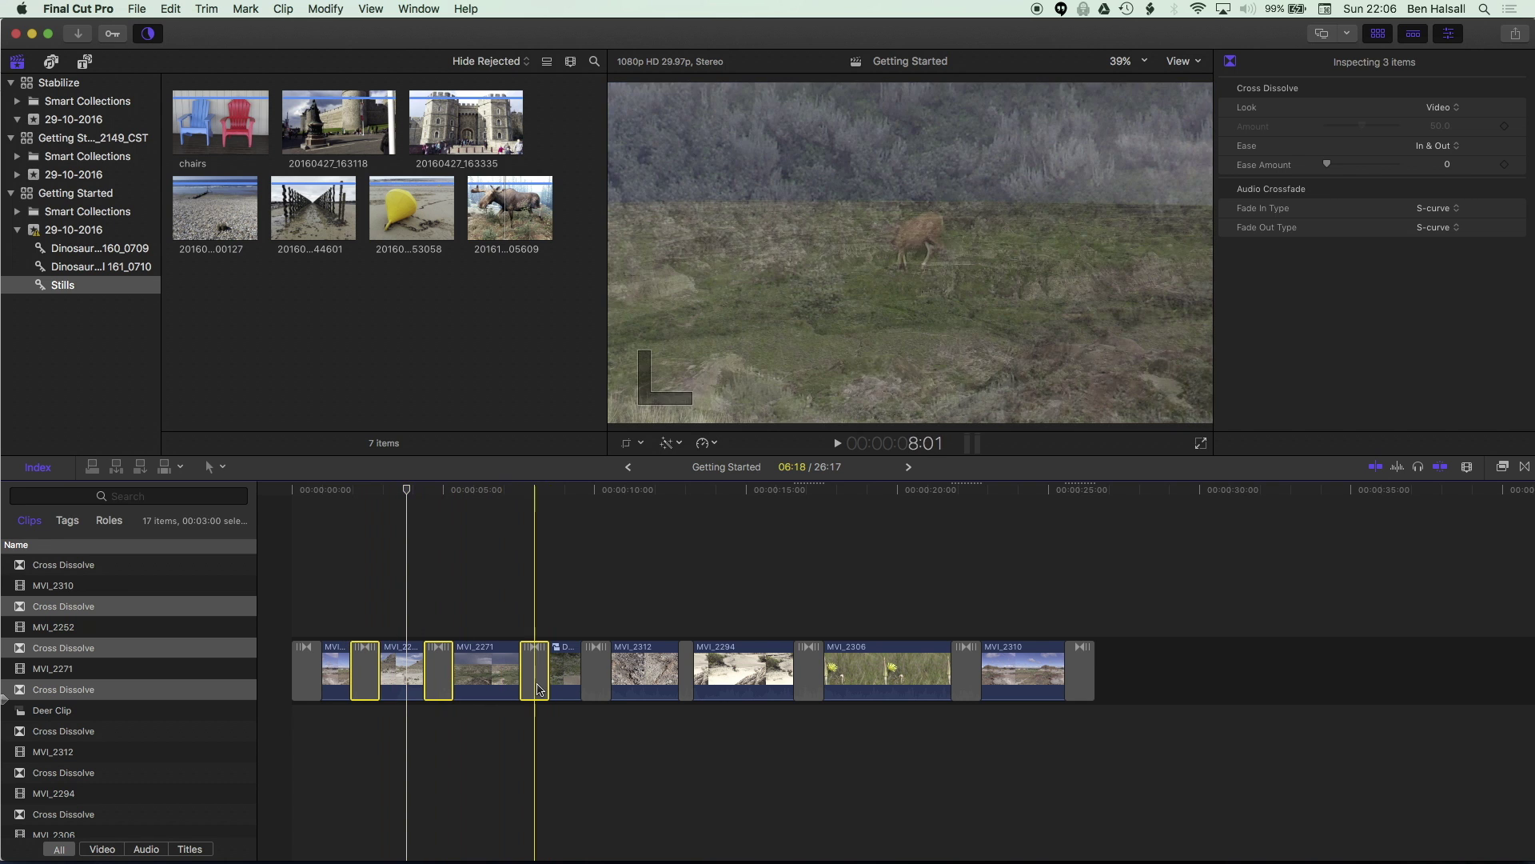
left_click(972, 680, "super")
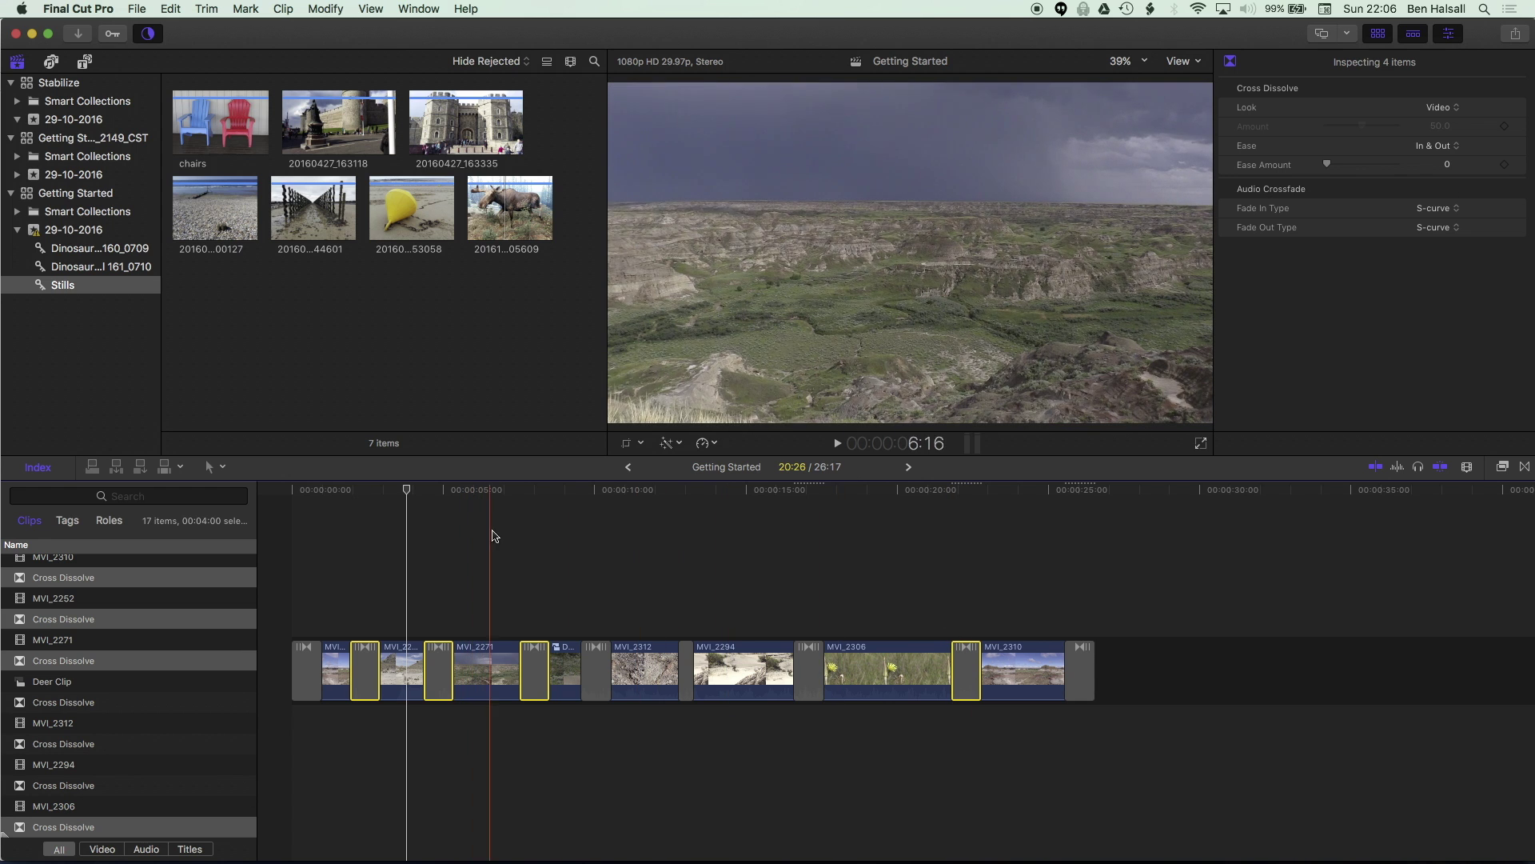
key("ctrl+d")
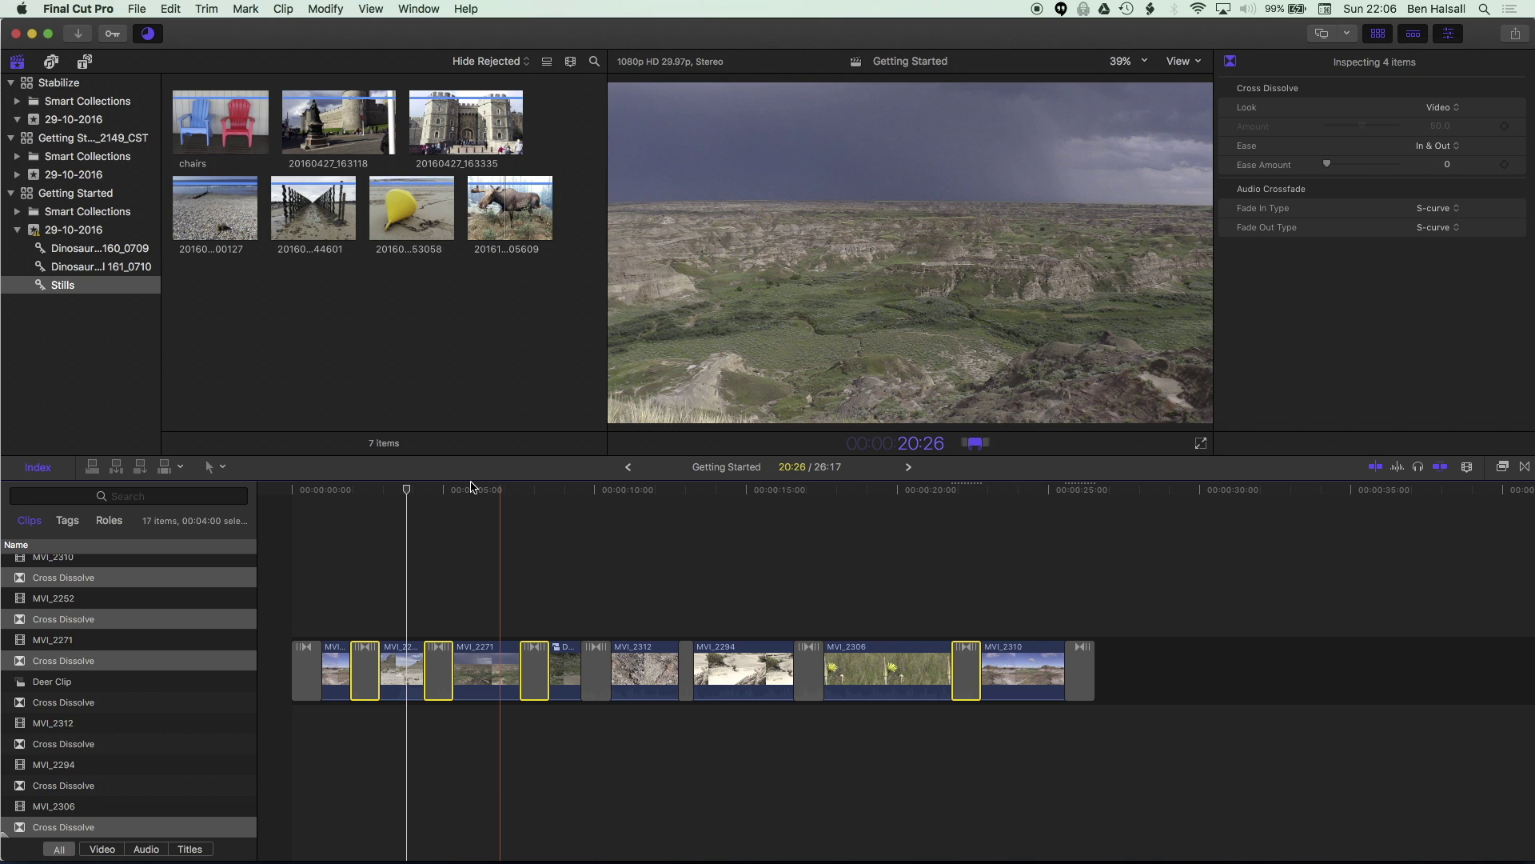
type("10")
key("Return")
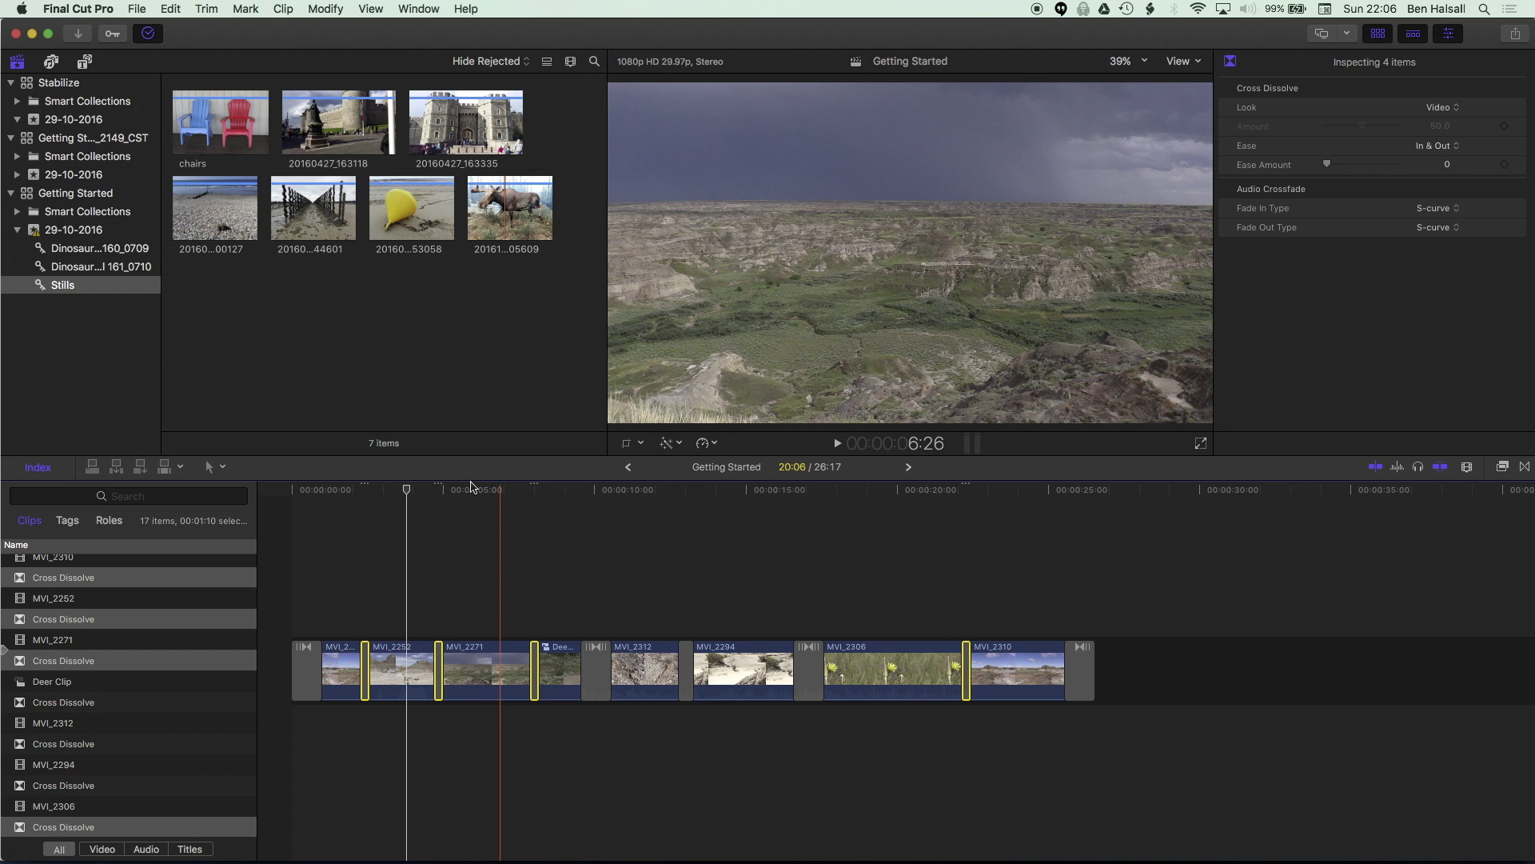
Step: Deselect everything, show the Inspector, and jump to the first Cross Dissolve from the Timeline Index
left_click(345, 571)
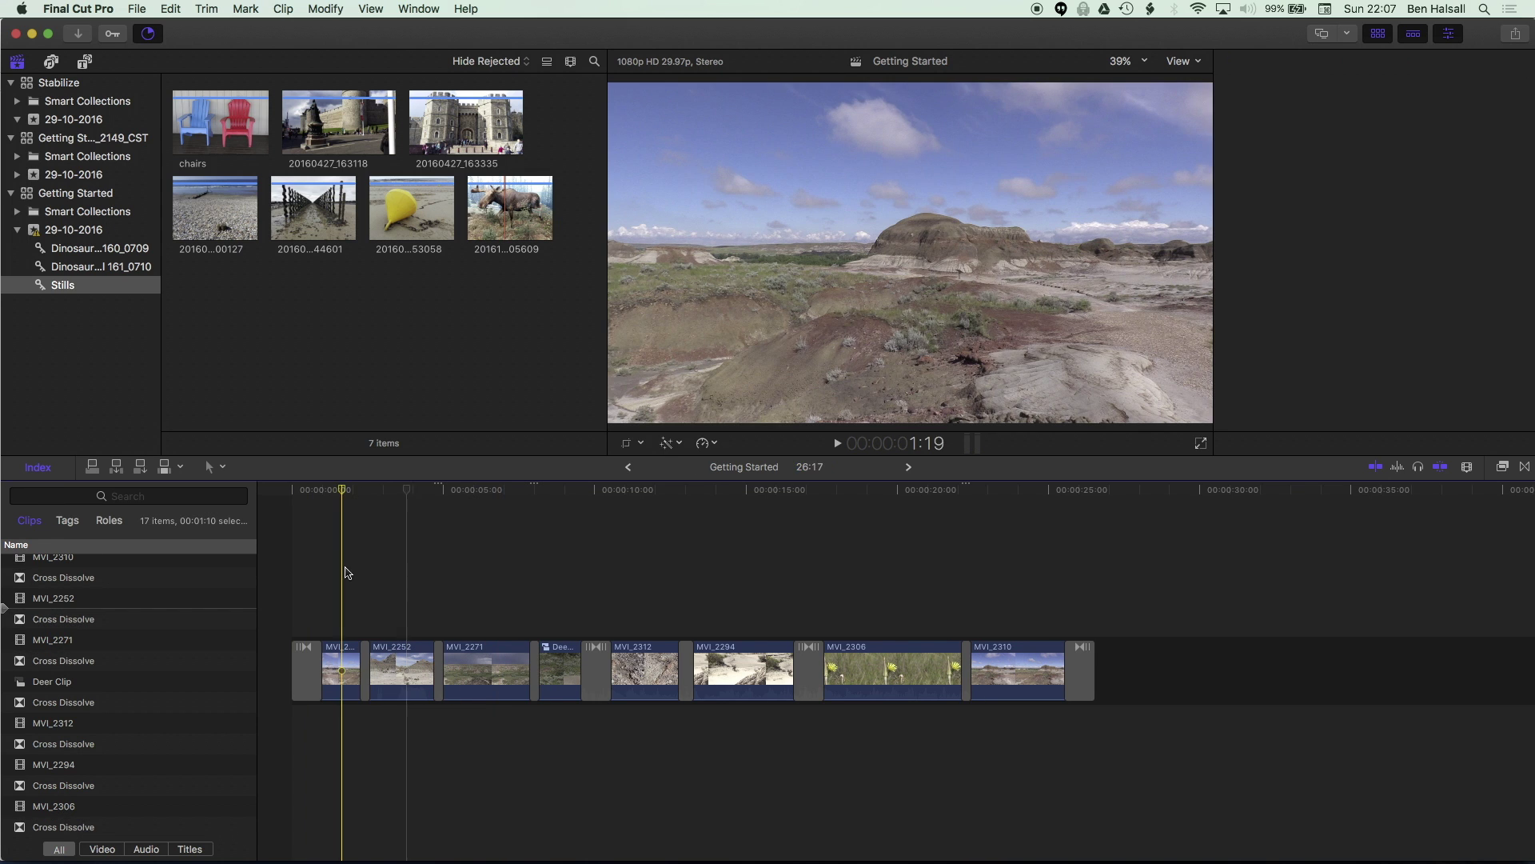
key("super+4")
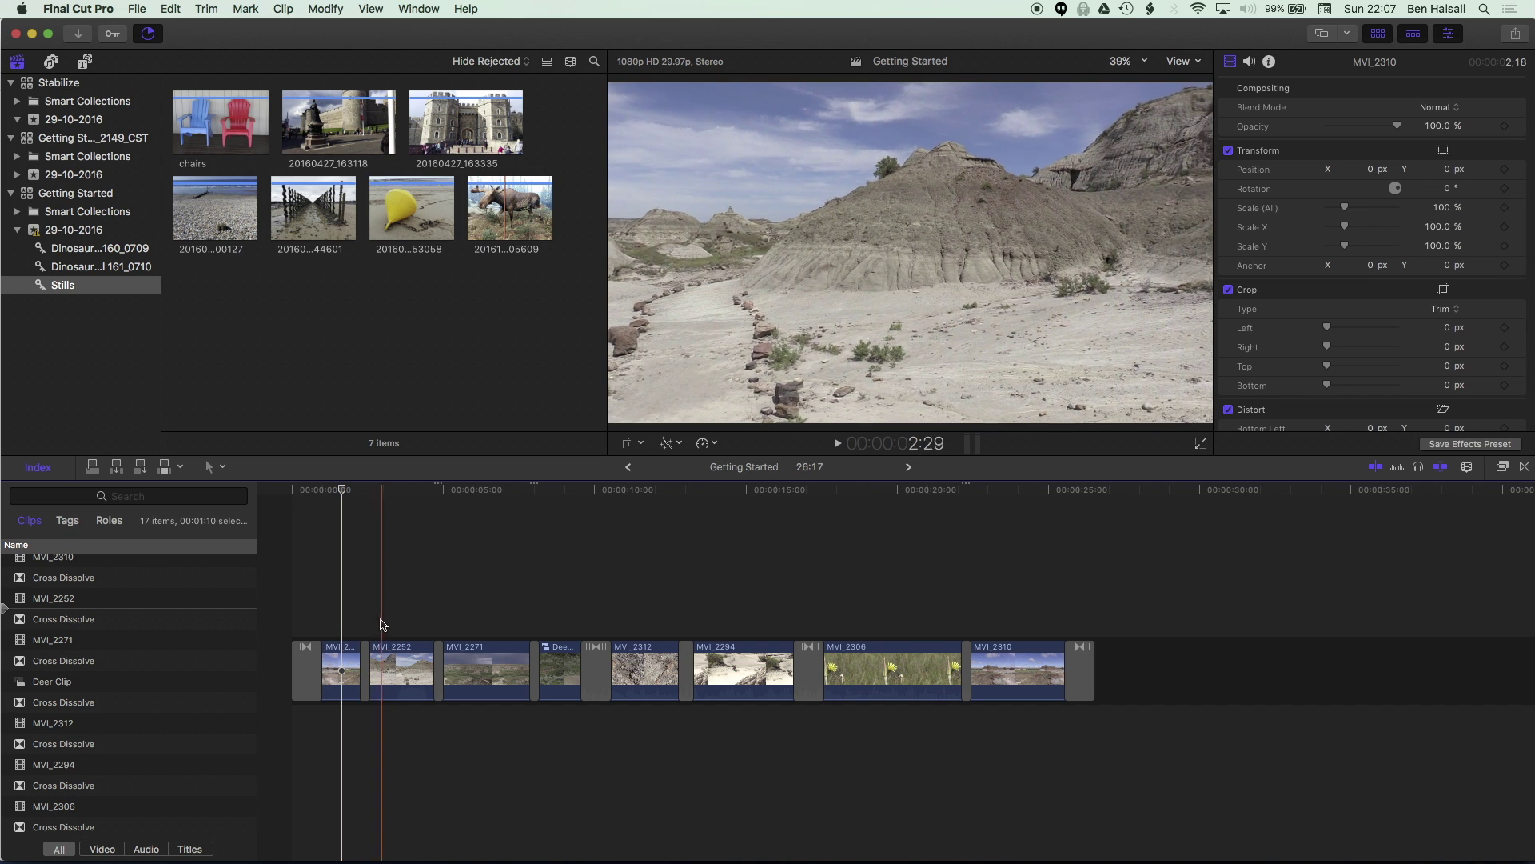
scroll(150, 606, "up", 1)
left_click(64, 591)
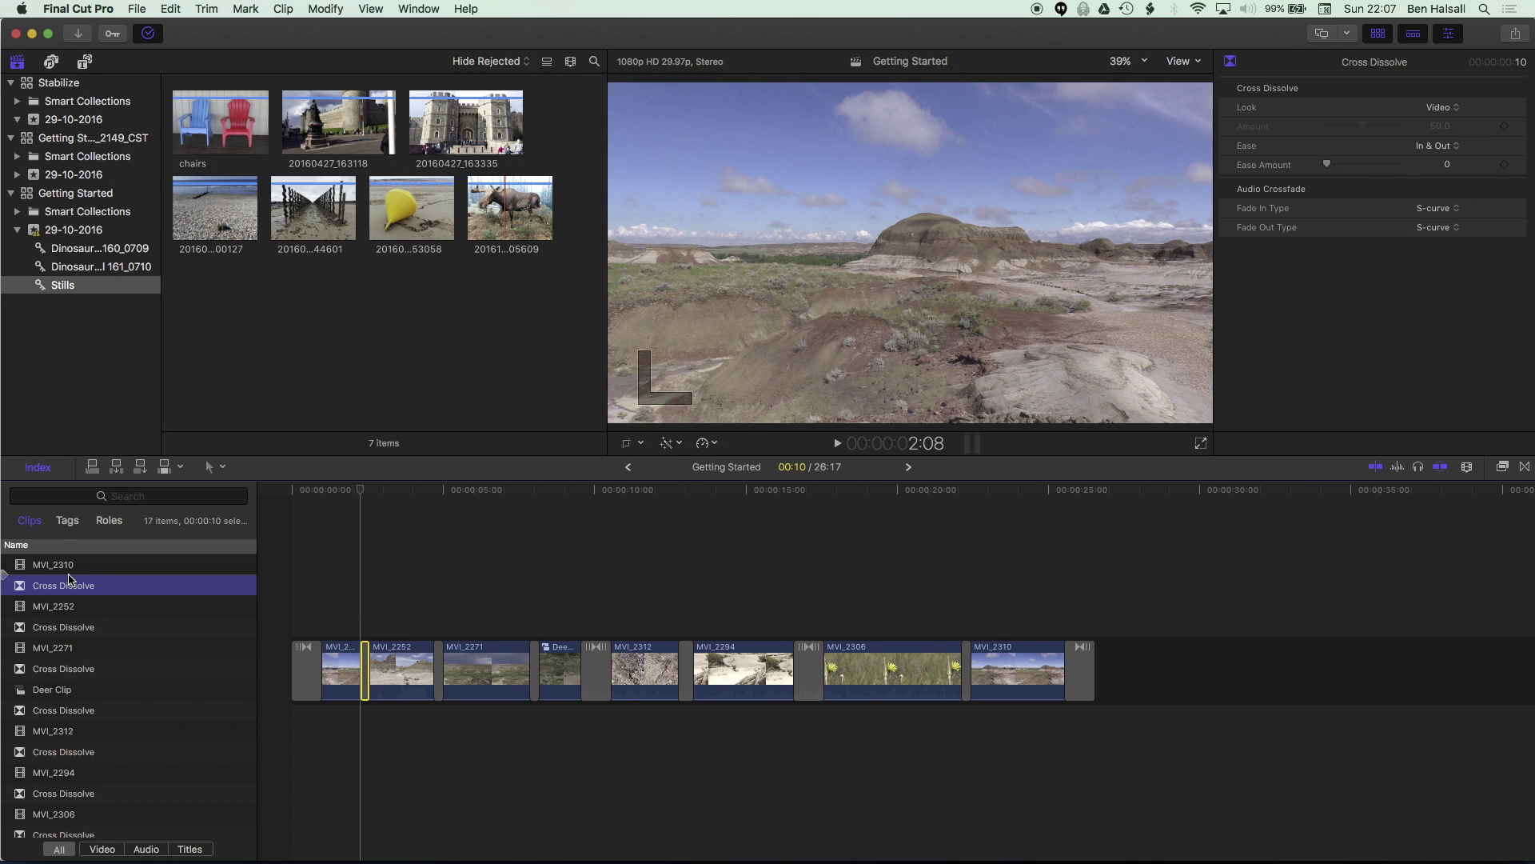
left_click(105, 496)
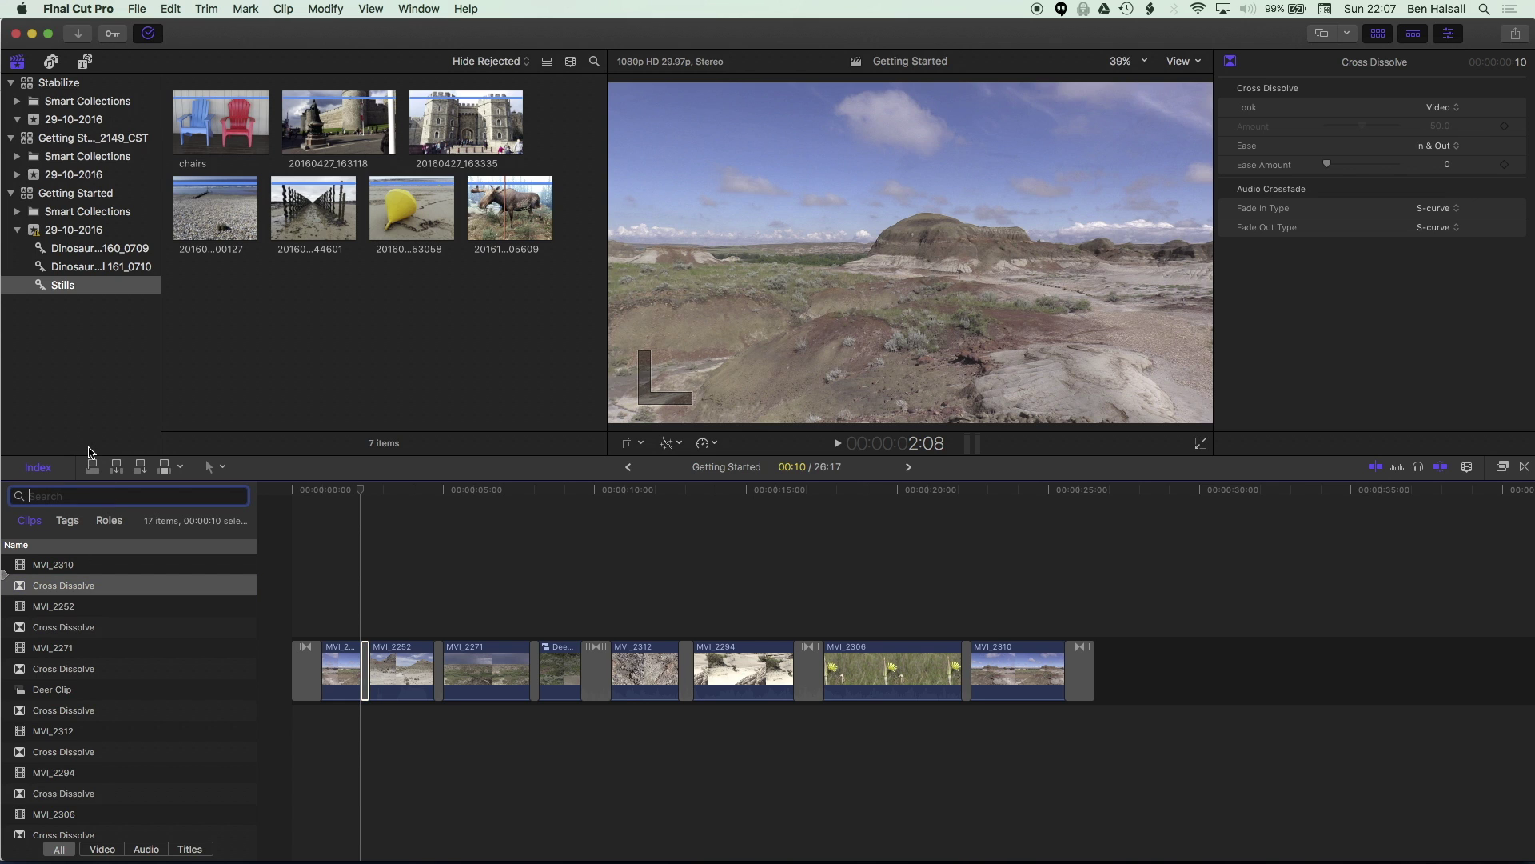
Step: Search the Timeline Index for 'cro' and select all nine Cross Dissolves
type("cross")
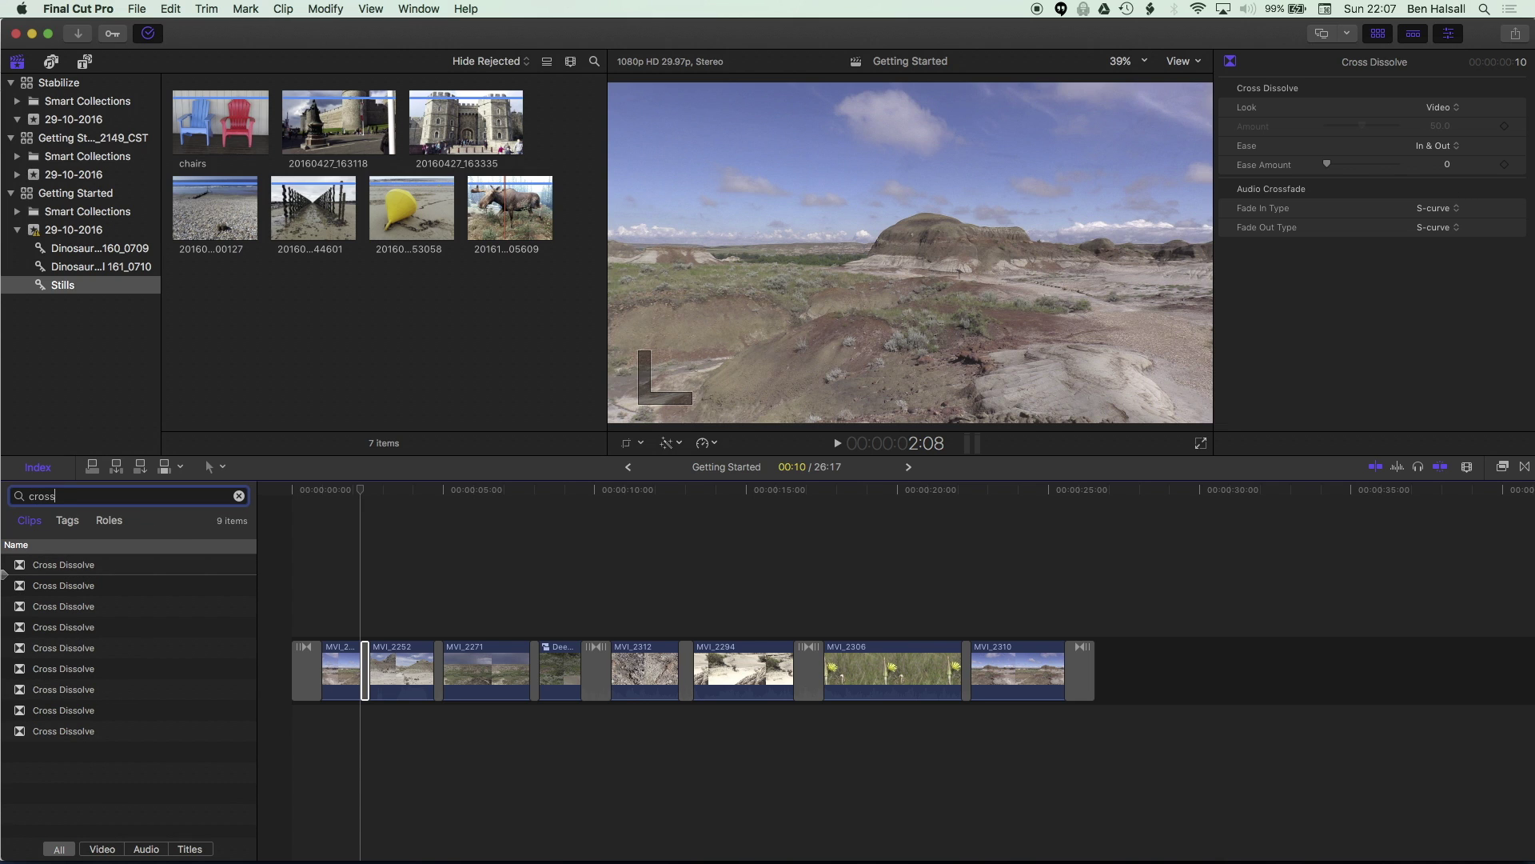
left_click(83, 566)
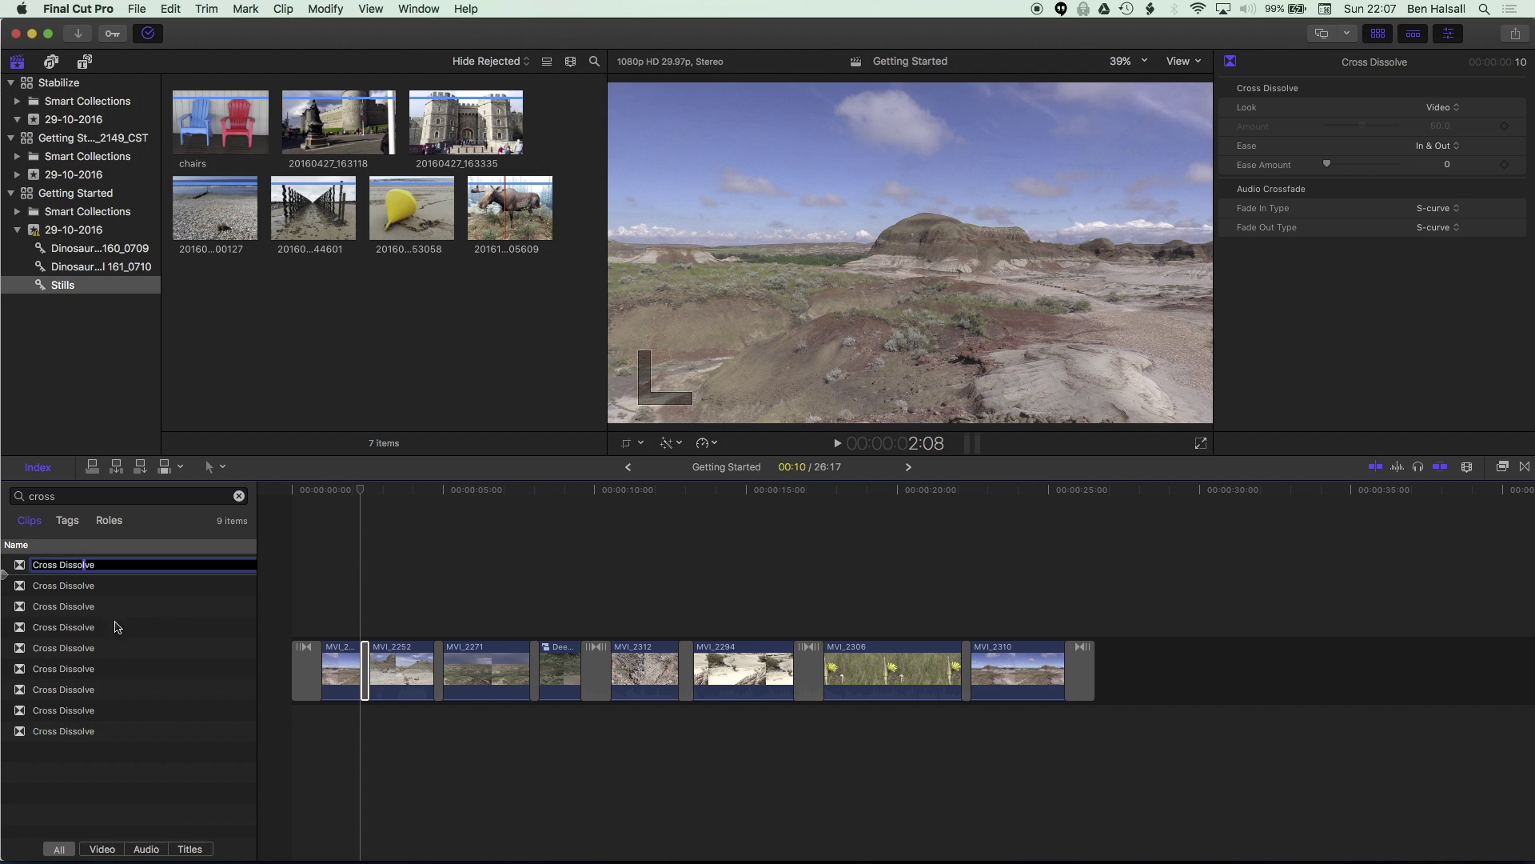
left_click(17, 566)
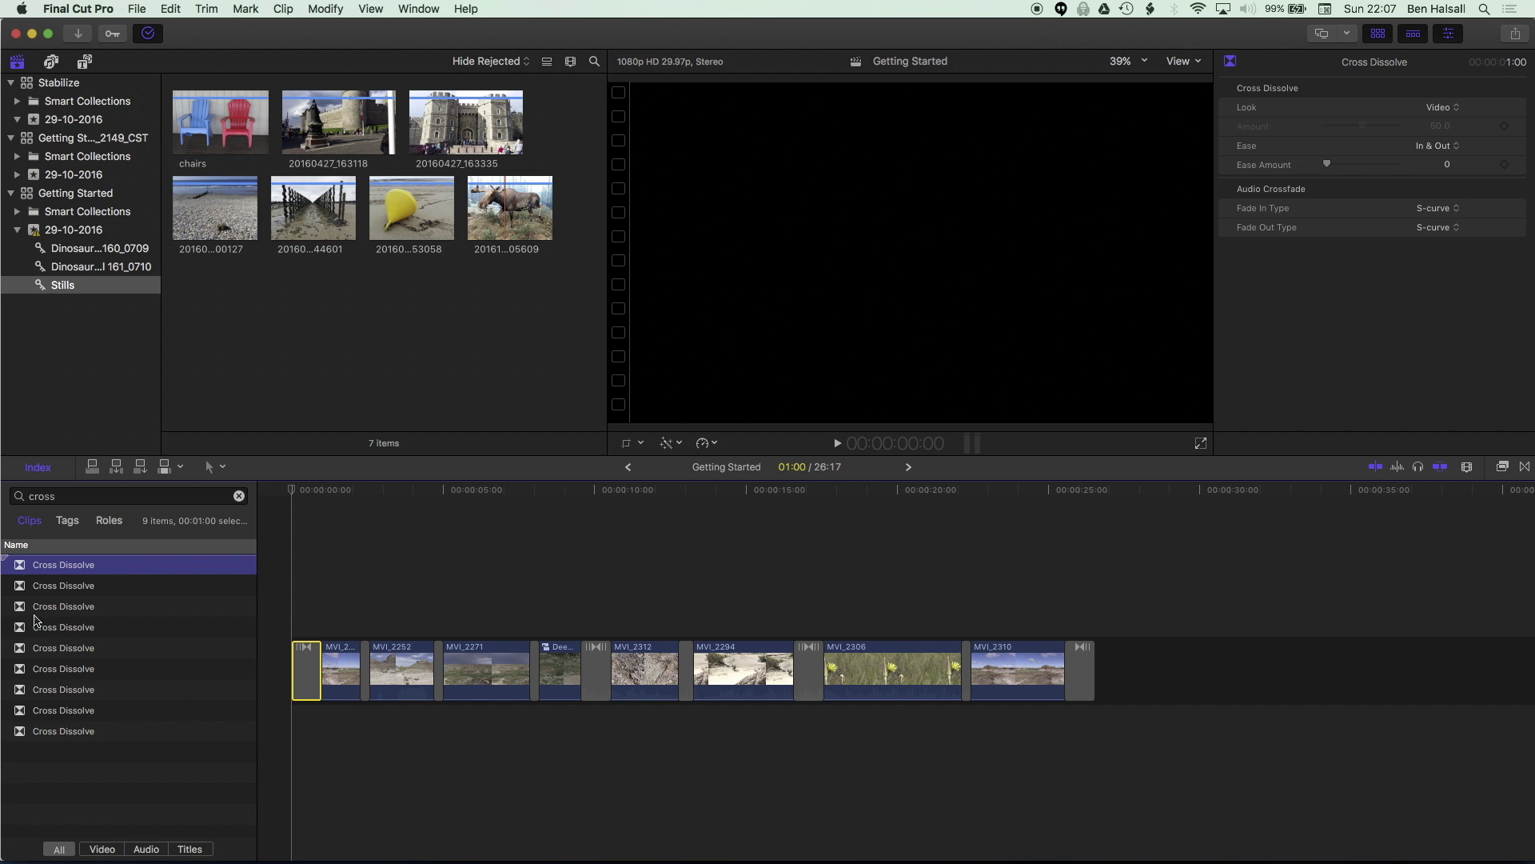
left_click(24, 730, "shift")
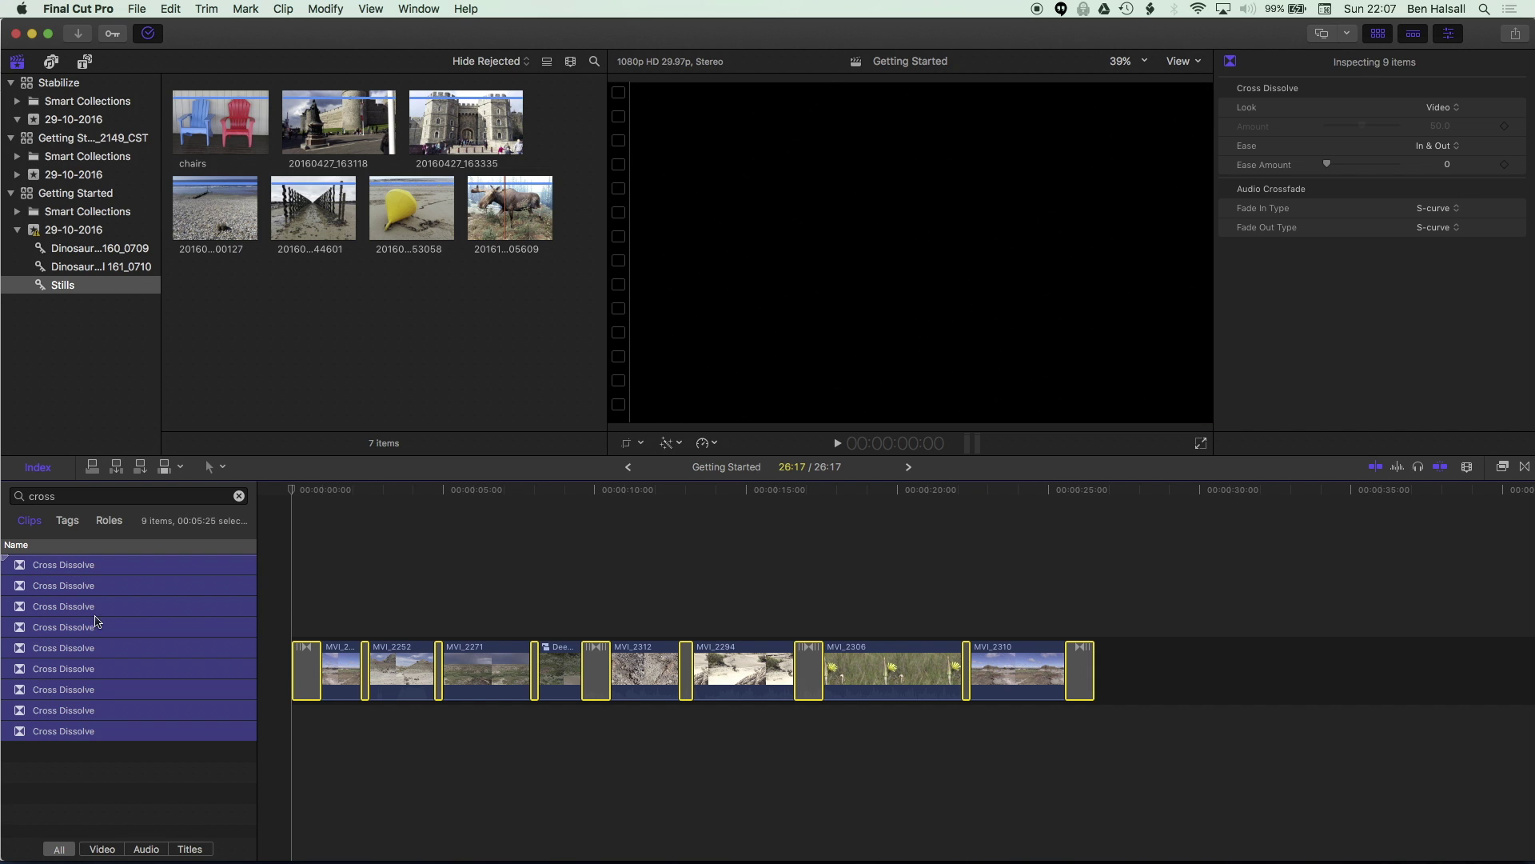
left_click(307, 672)
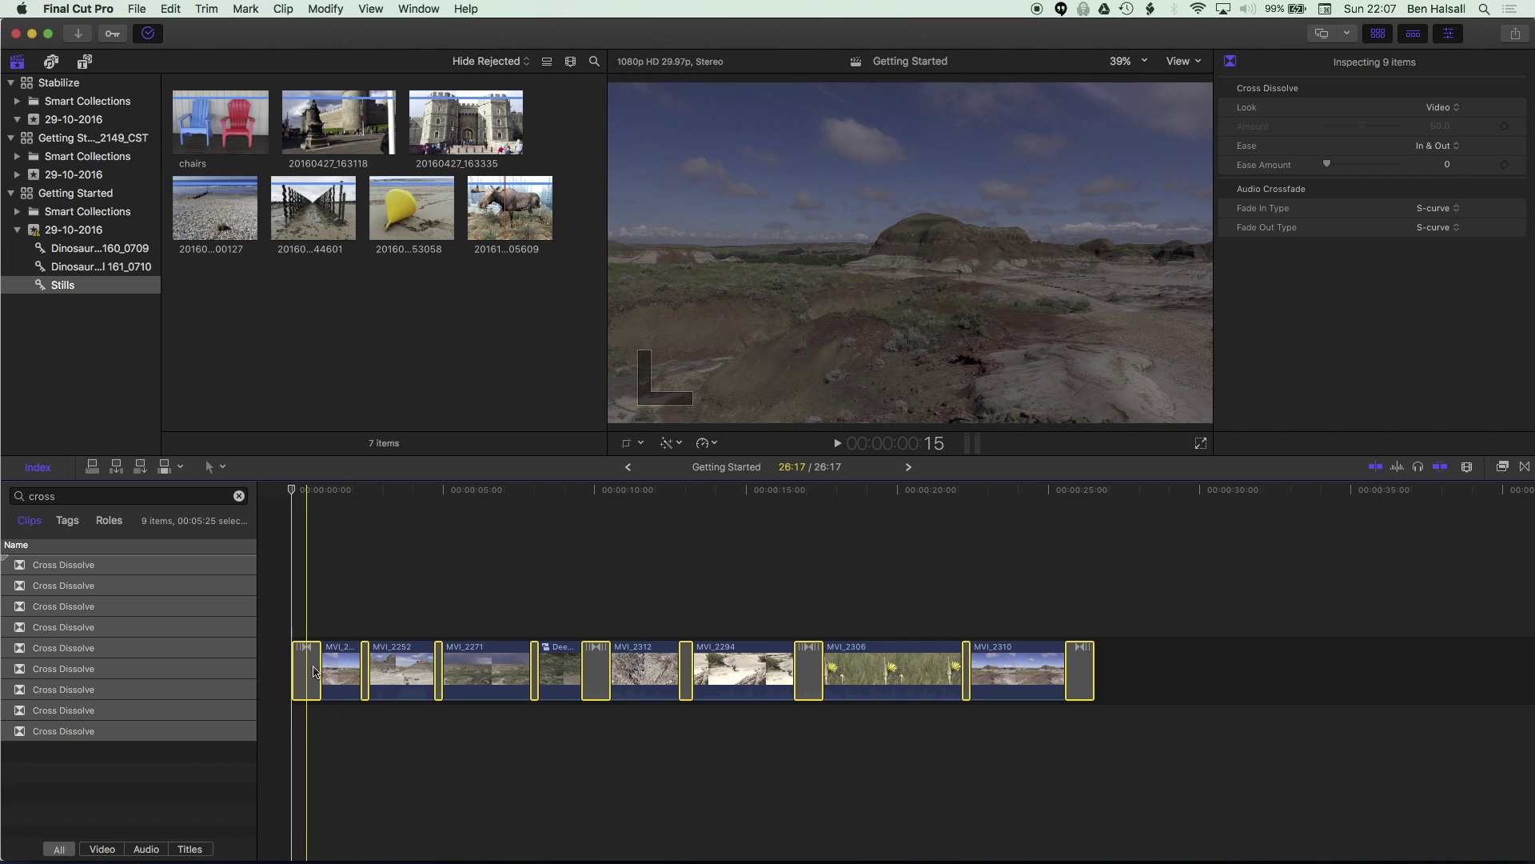
Step: Turn off skimming and set the selected dissolves to 10 frames each
key("s")
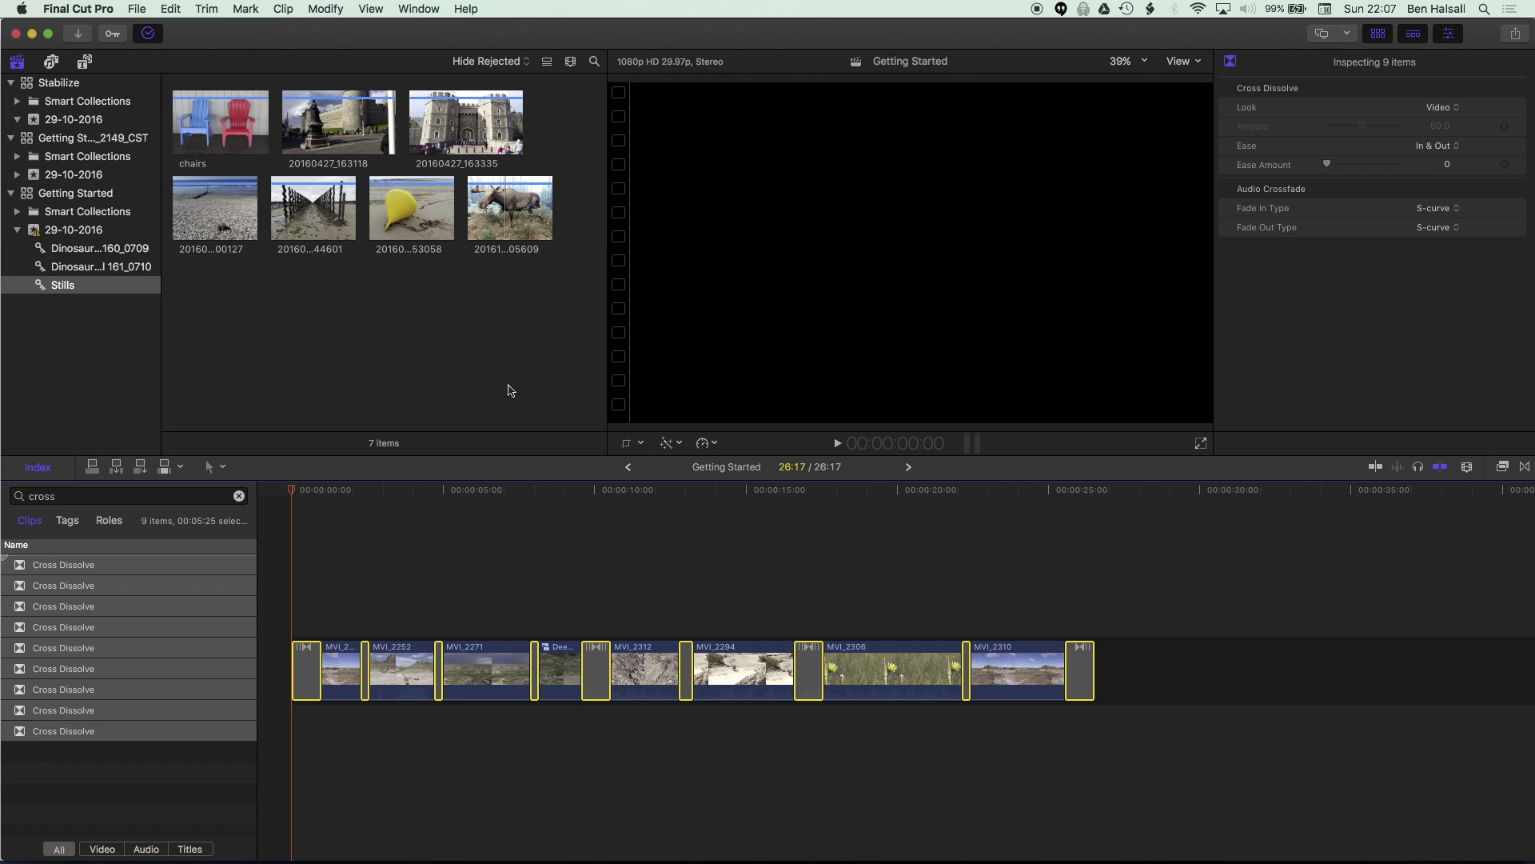
key("ctrl+d")
type("10")
key("Return")
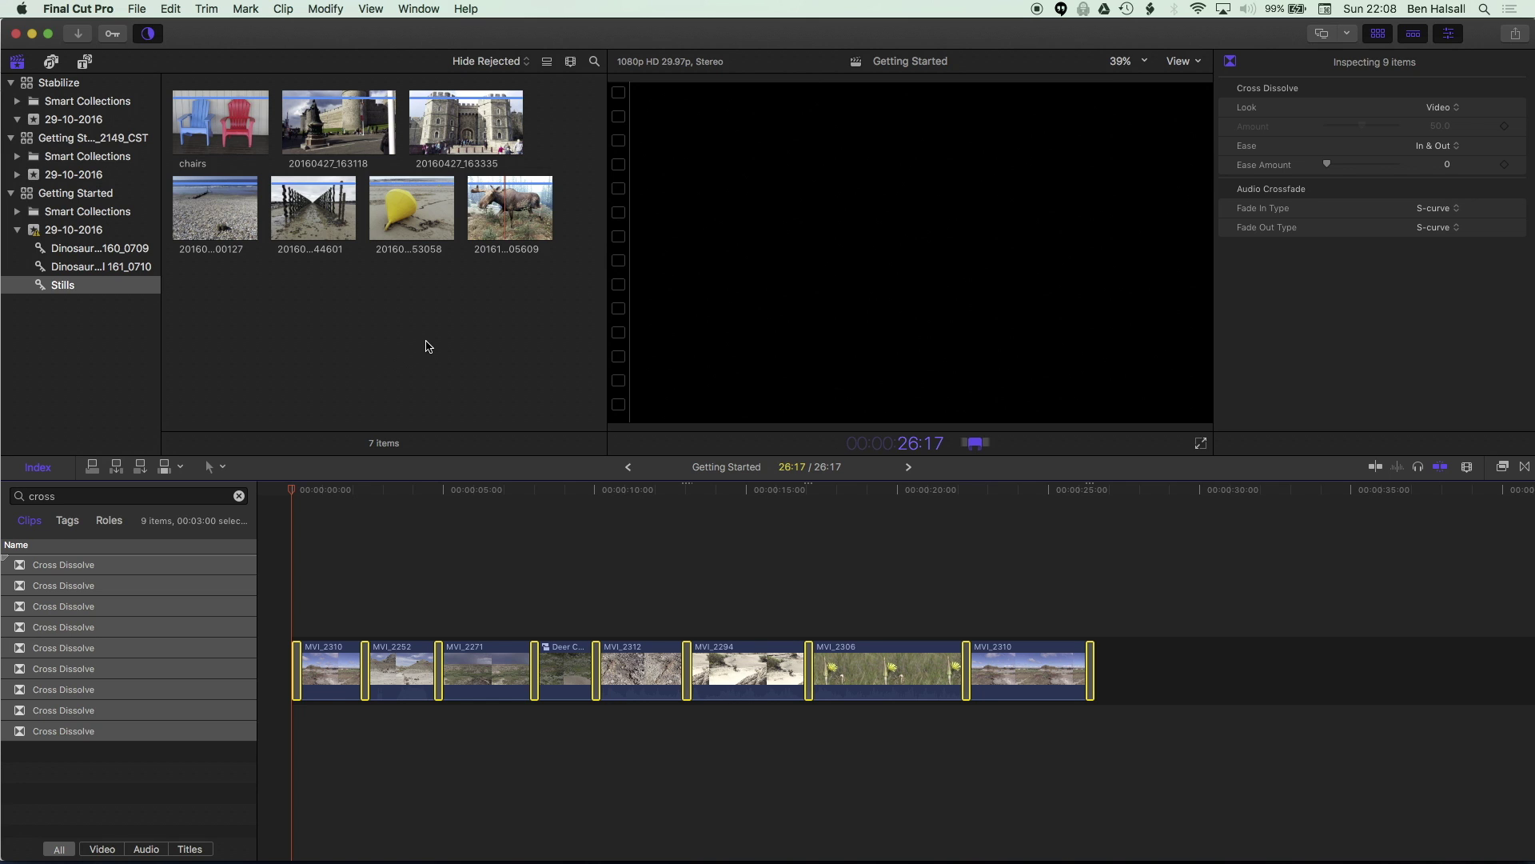
Step: Use Modify > Change Duration to make all nine dissolves 15 frames, then deselect them
left_click(326, 8)
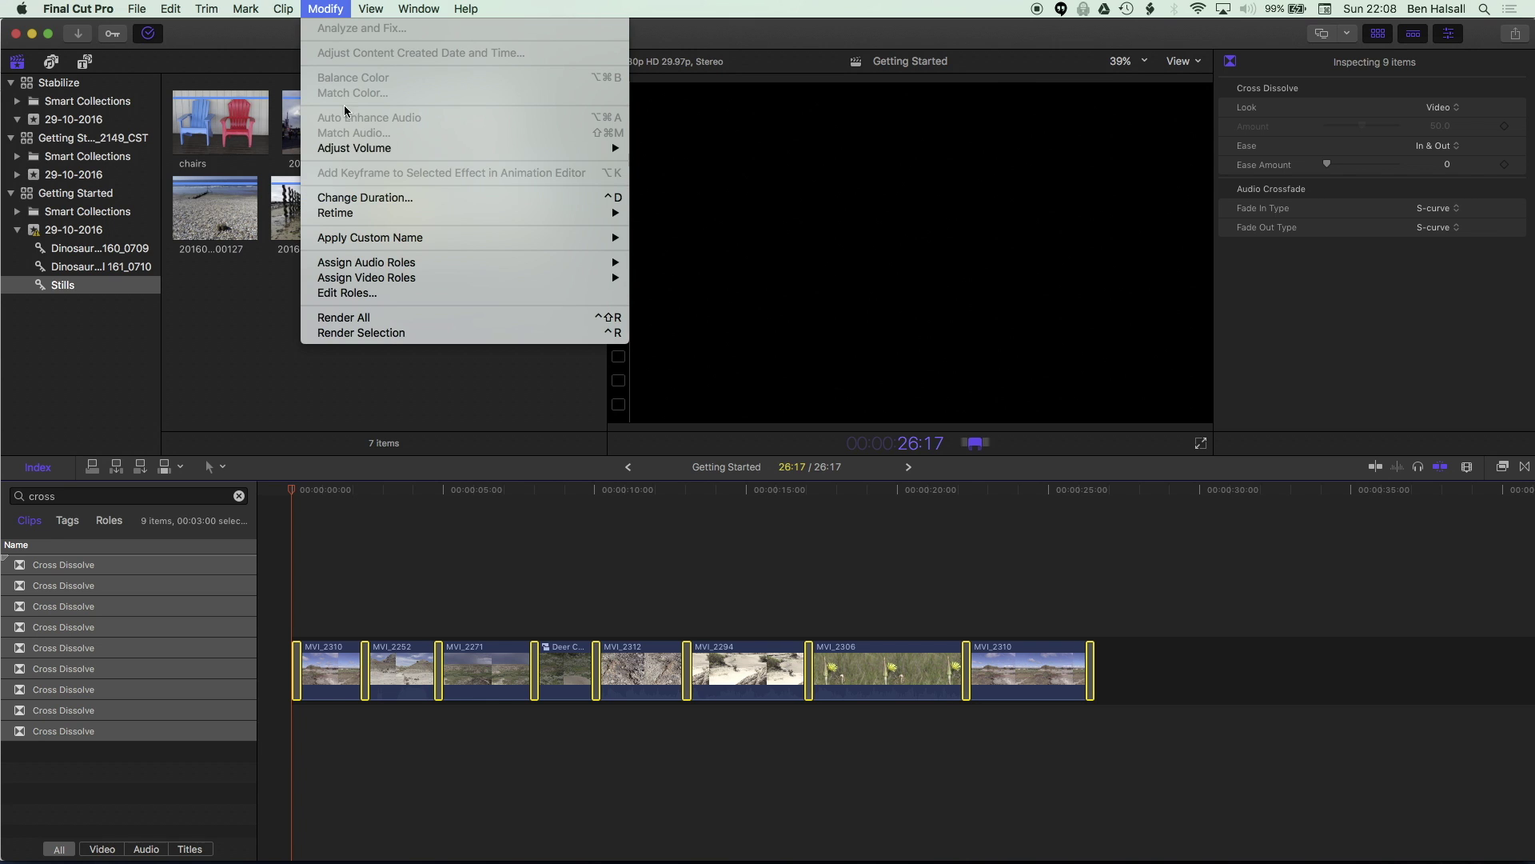
mouse_move(602, 213)
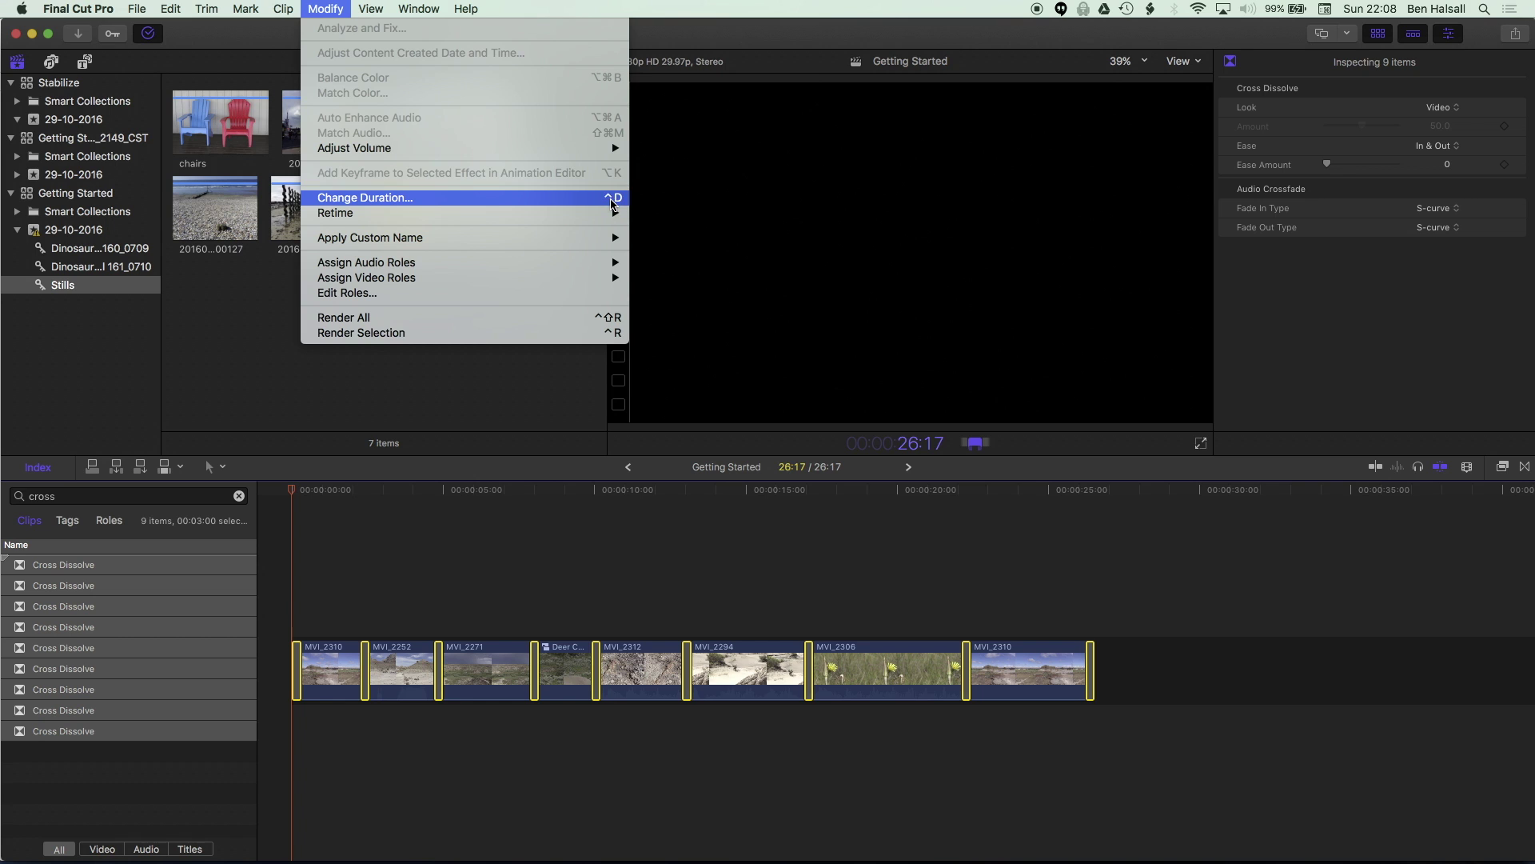
left_click(610, 202)
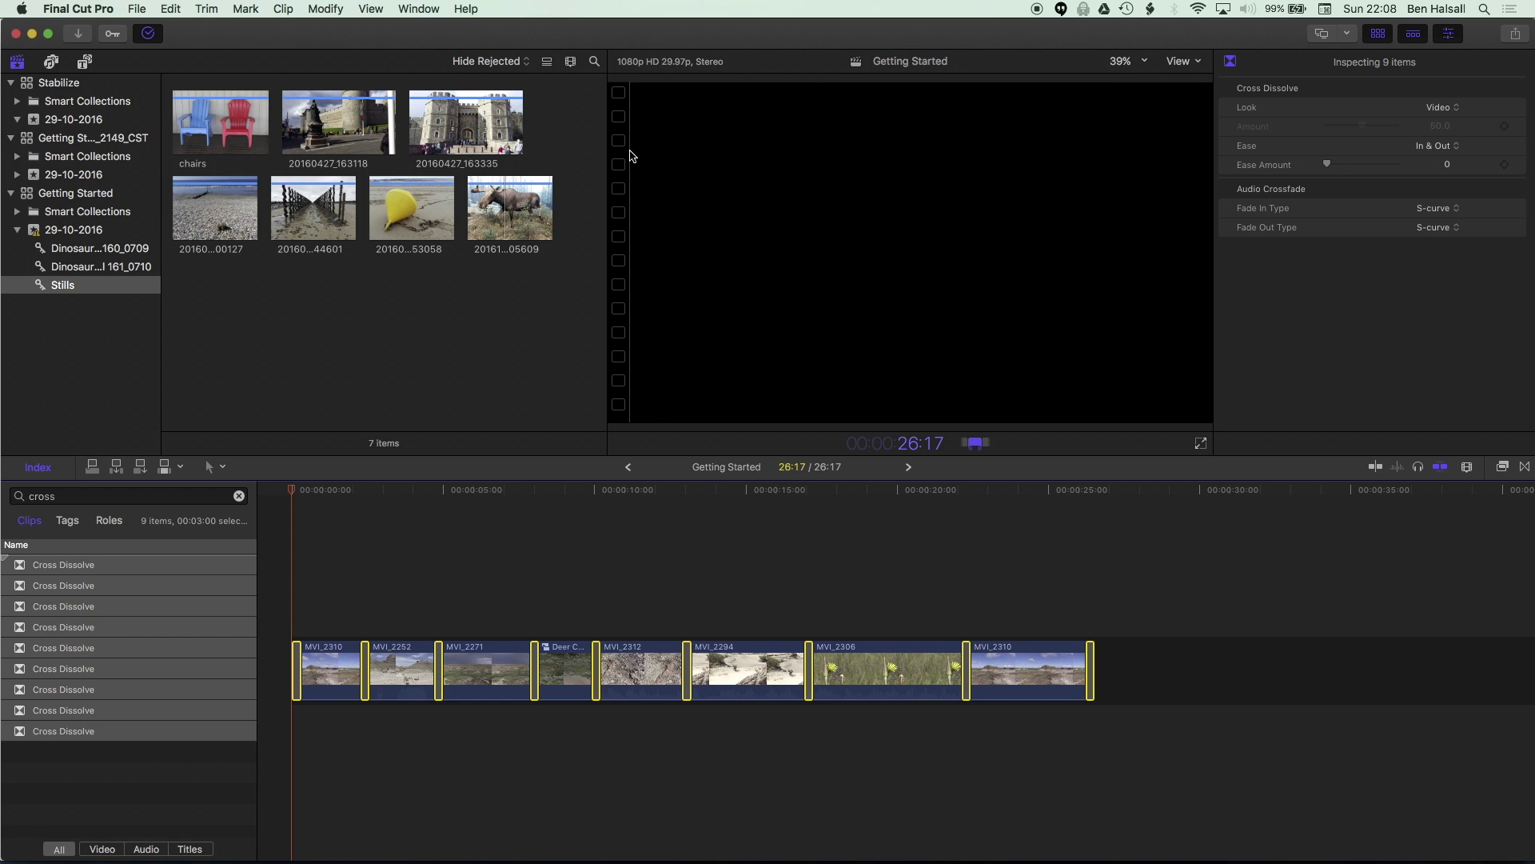
type("15")
key("Return")
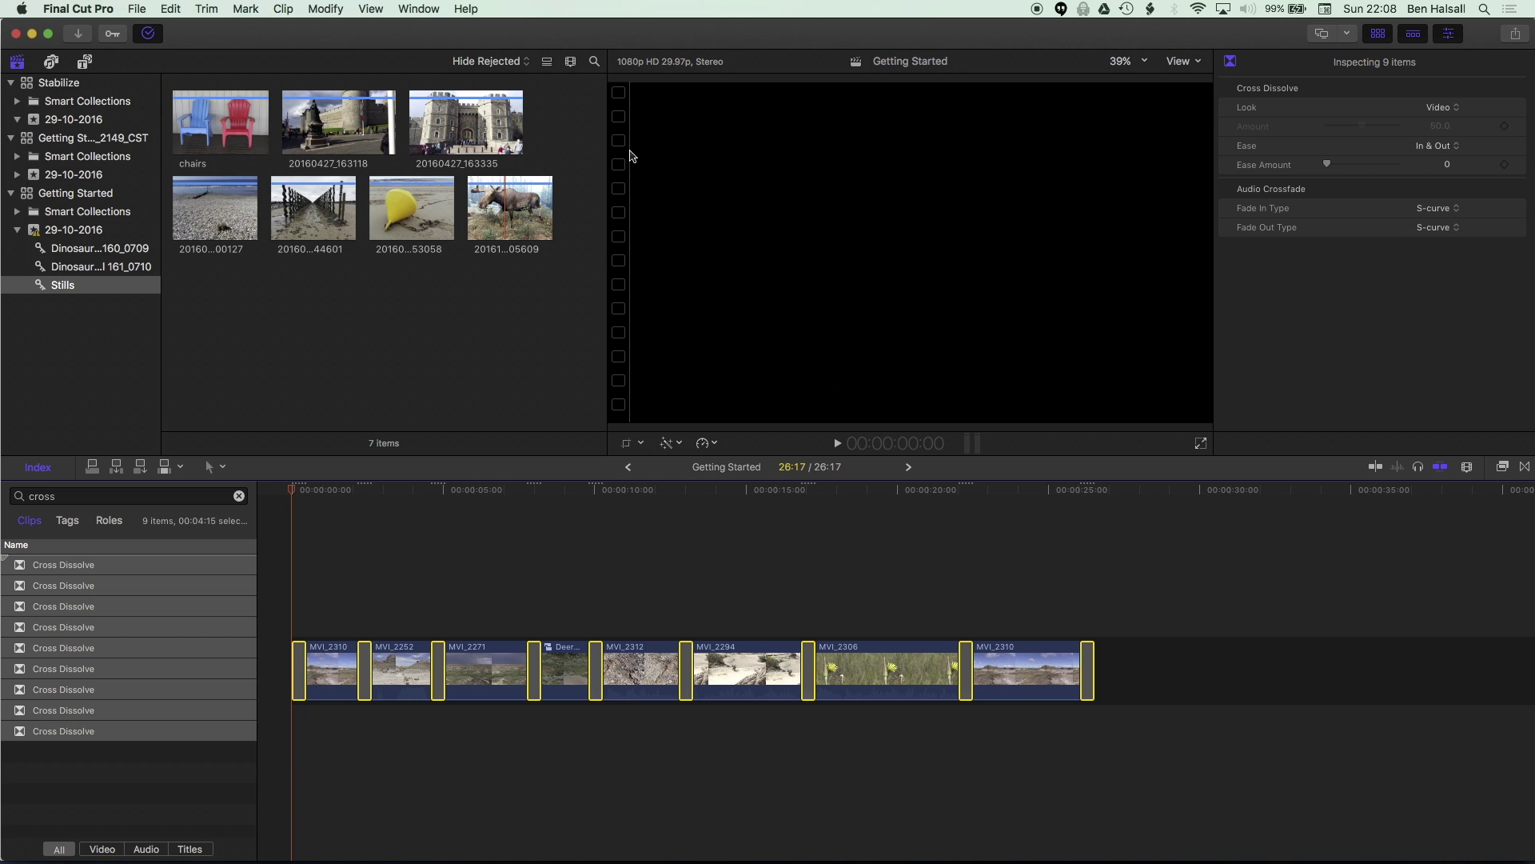
left_click(393, 525)
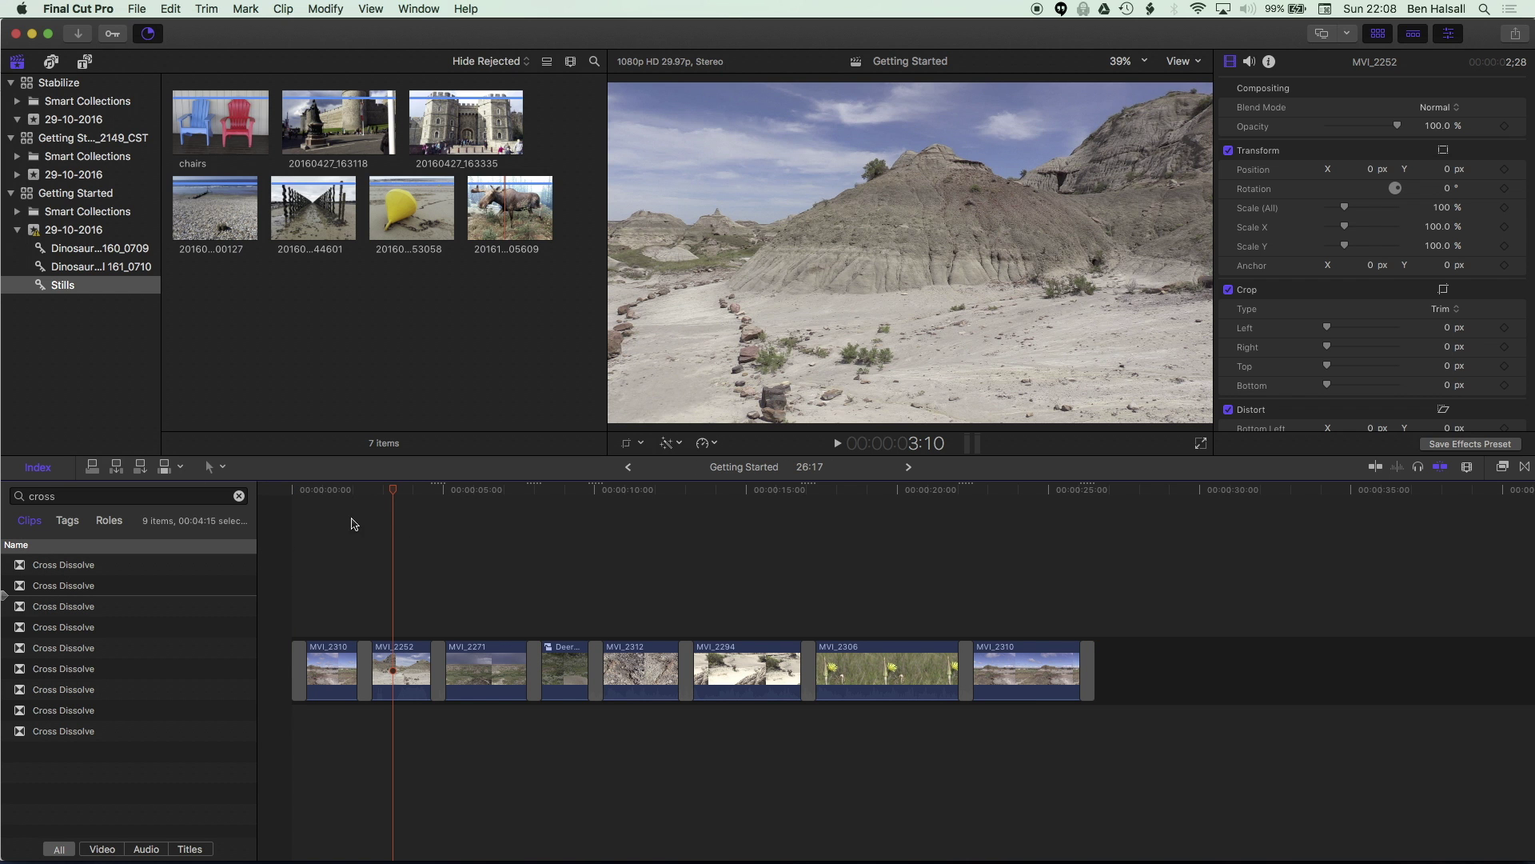
Step: Connect Basic Titles at about one second, at mid-sequence, and at a later third point
left_click_drag(392, 492, 326, 495)
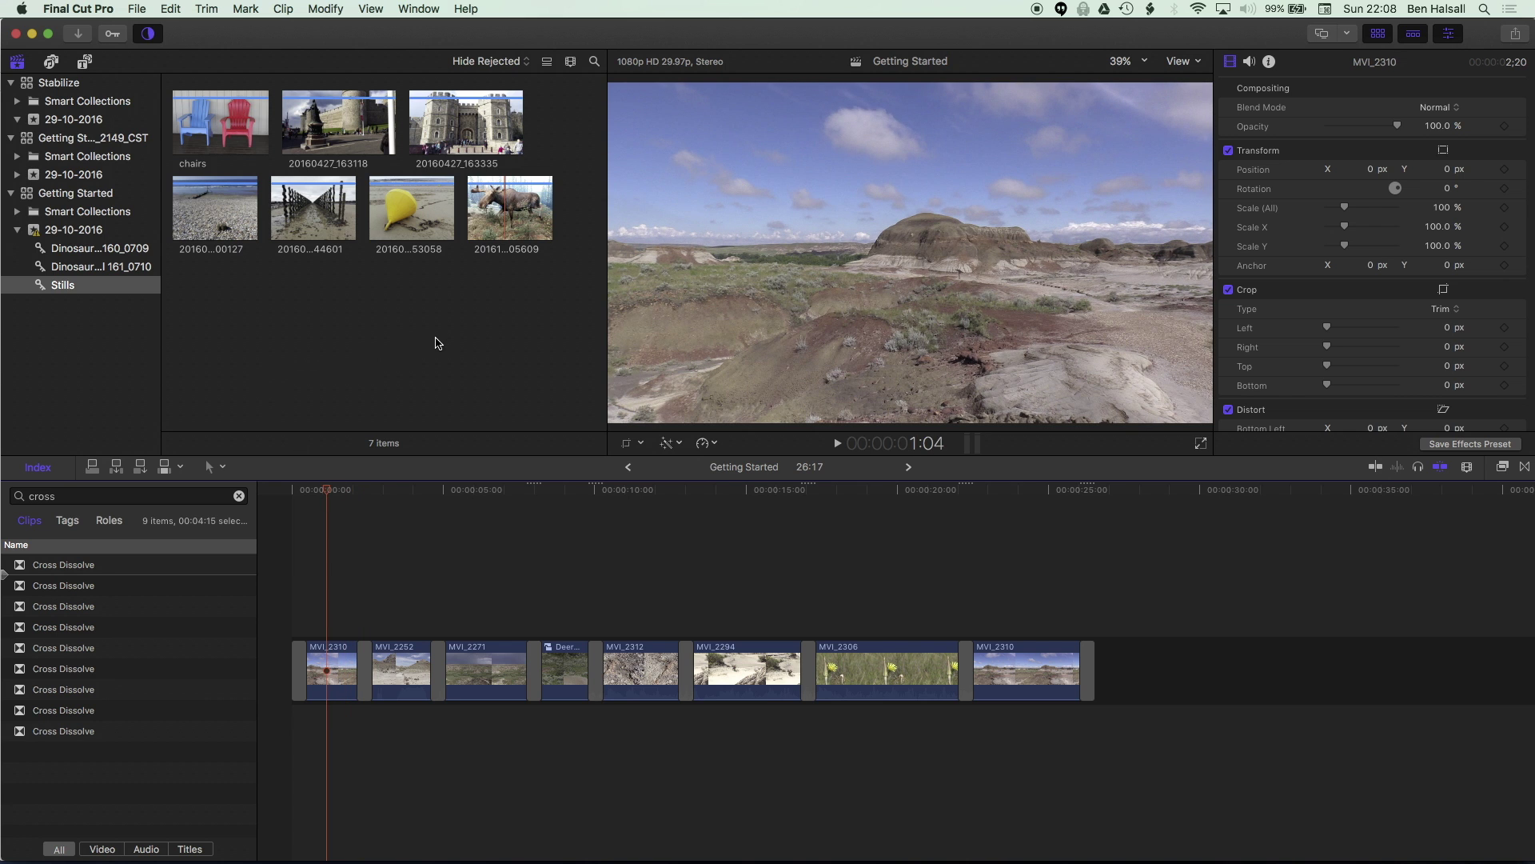
key("ctrl+t")
left_click_drag(638, 492, 689, 496)
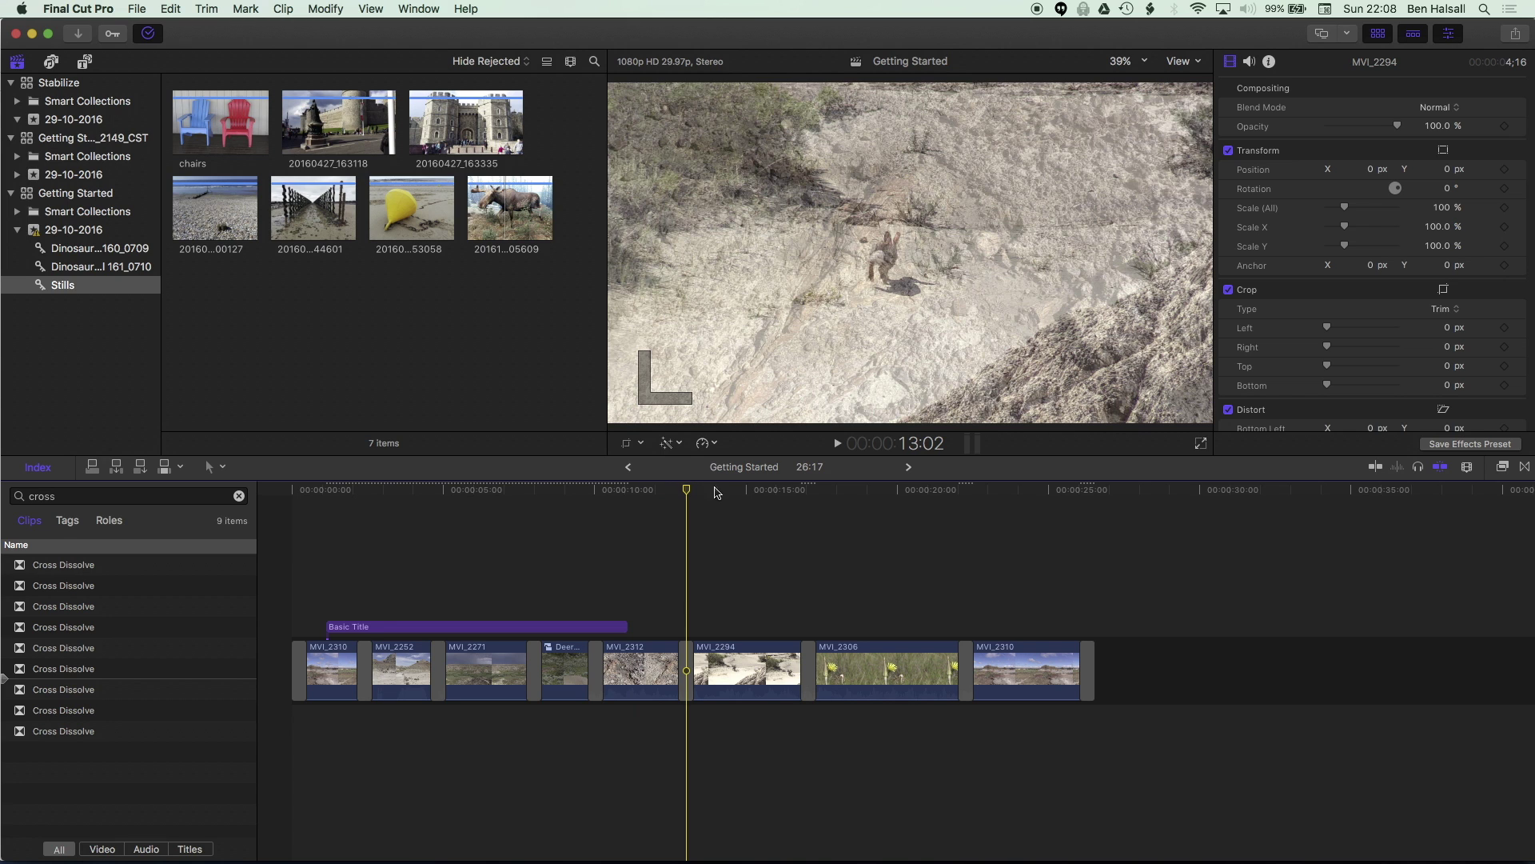
key("ctrl+t")
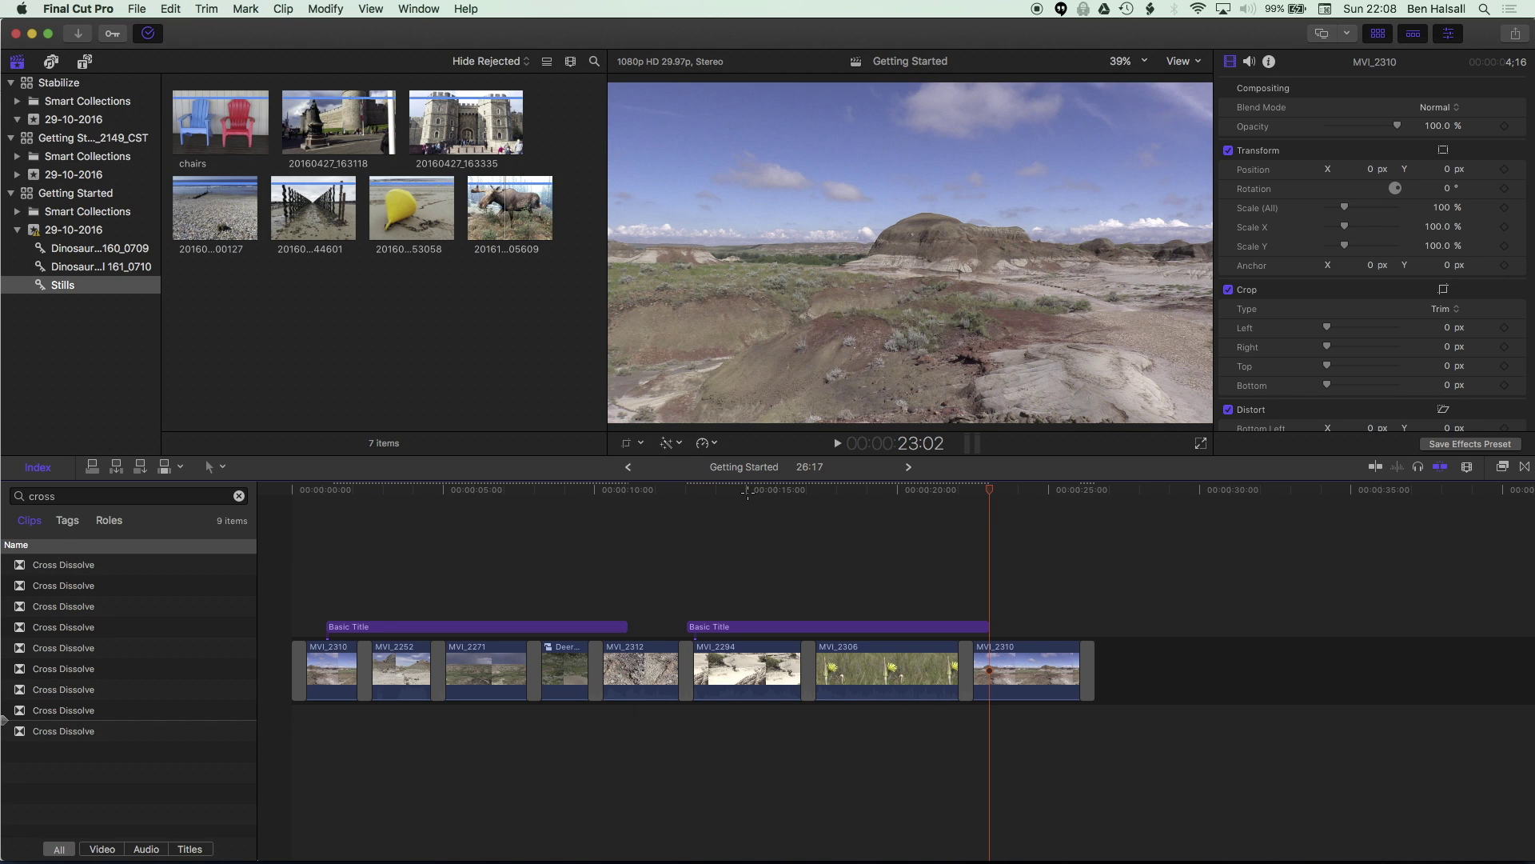
mouse_move(740, 494)
left_mouse_down()
mouse_move(795, 495)
mouse_move(711, 495)
left_mouse_up()
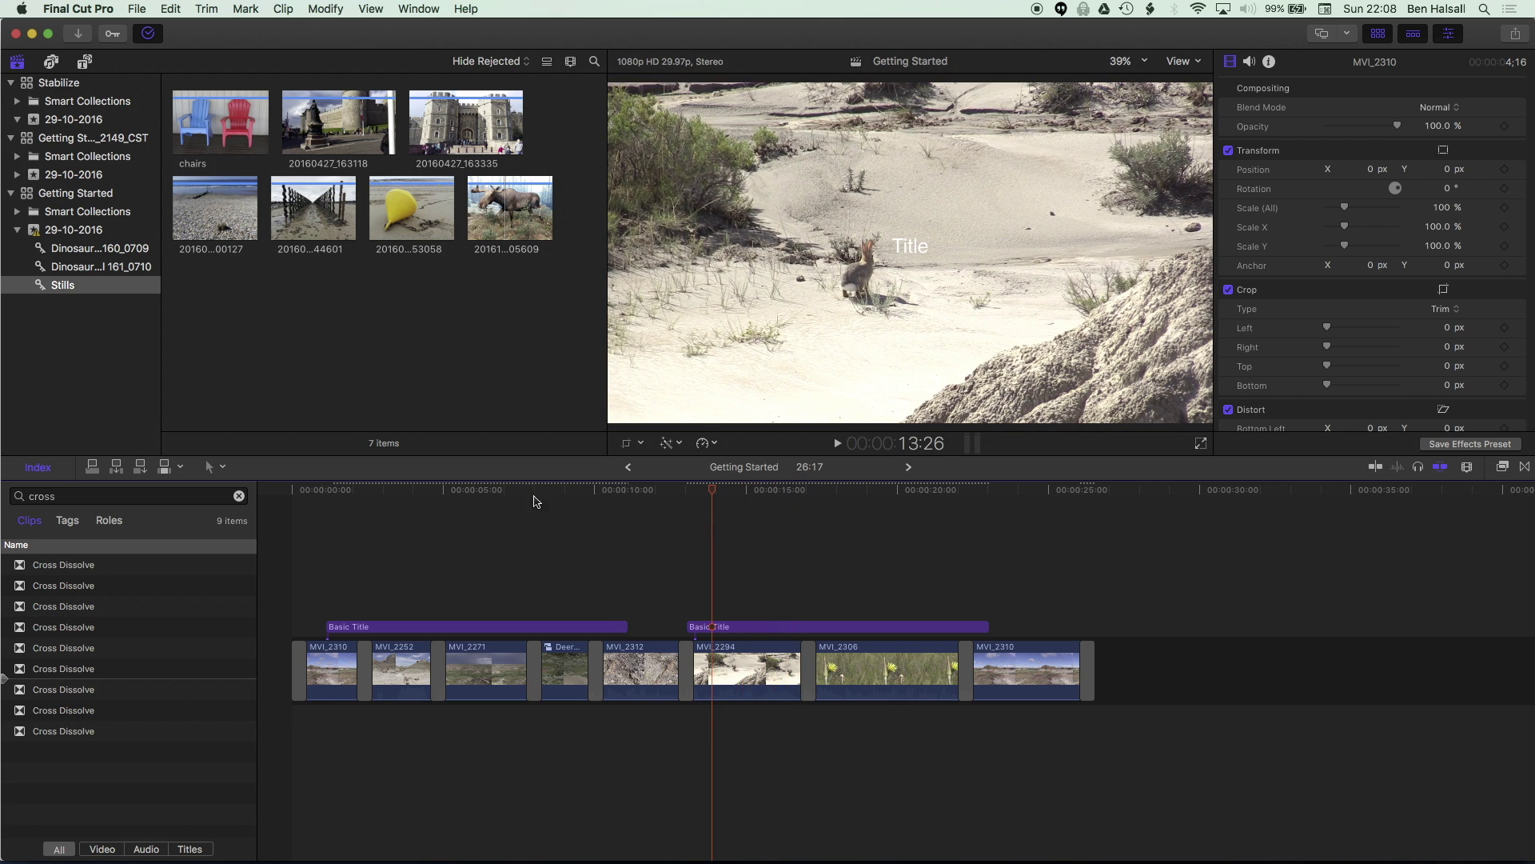
left_click_drag(436, 494, 526, 492)
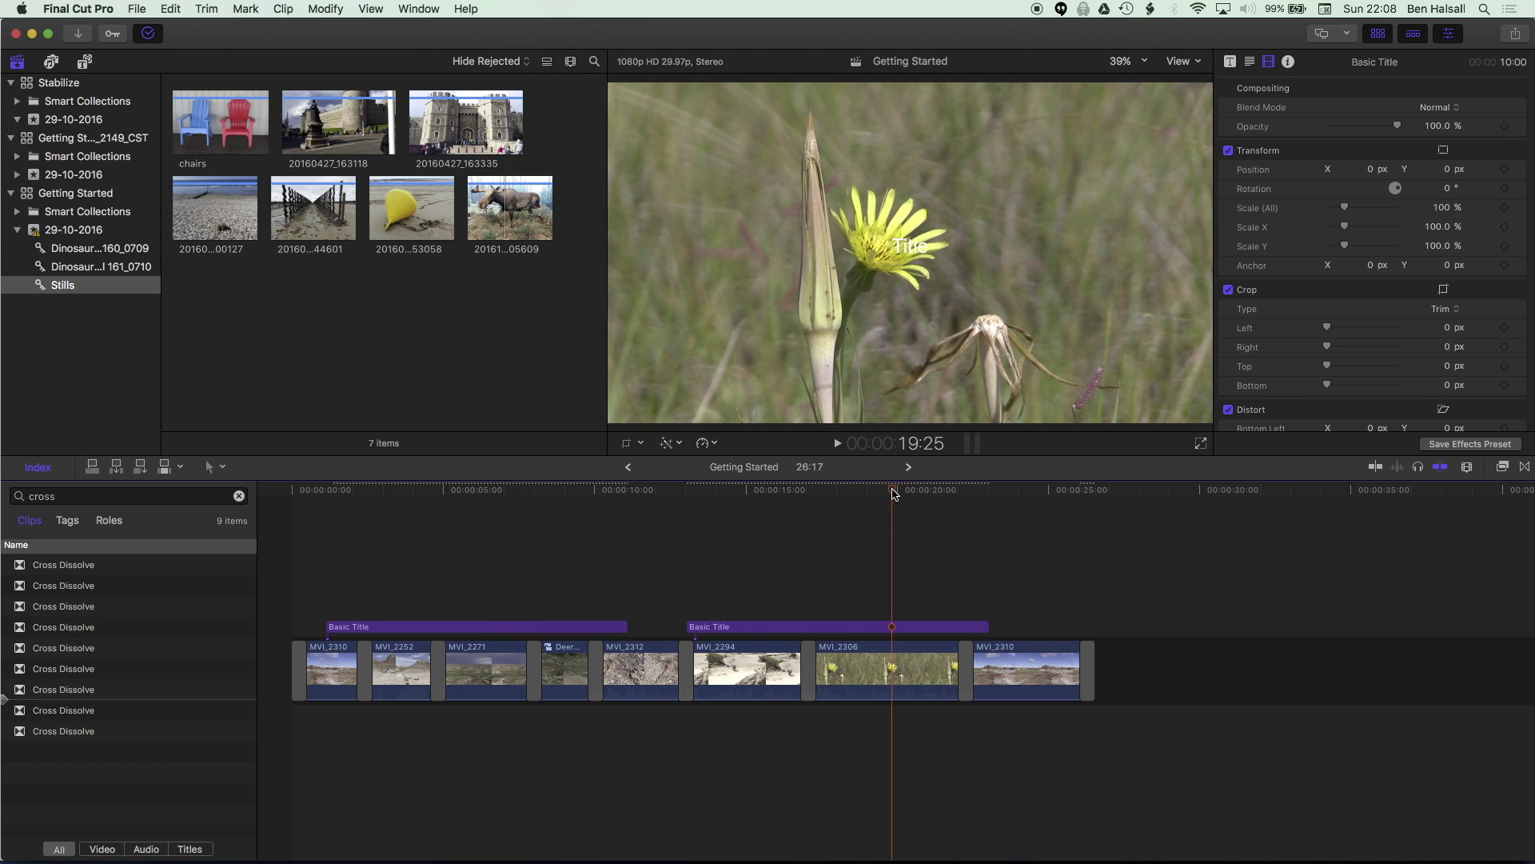
key("ctrl+t")
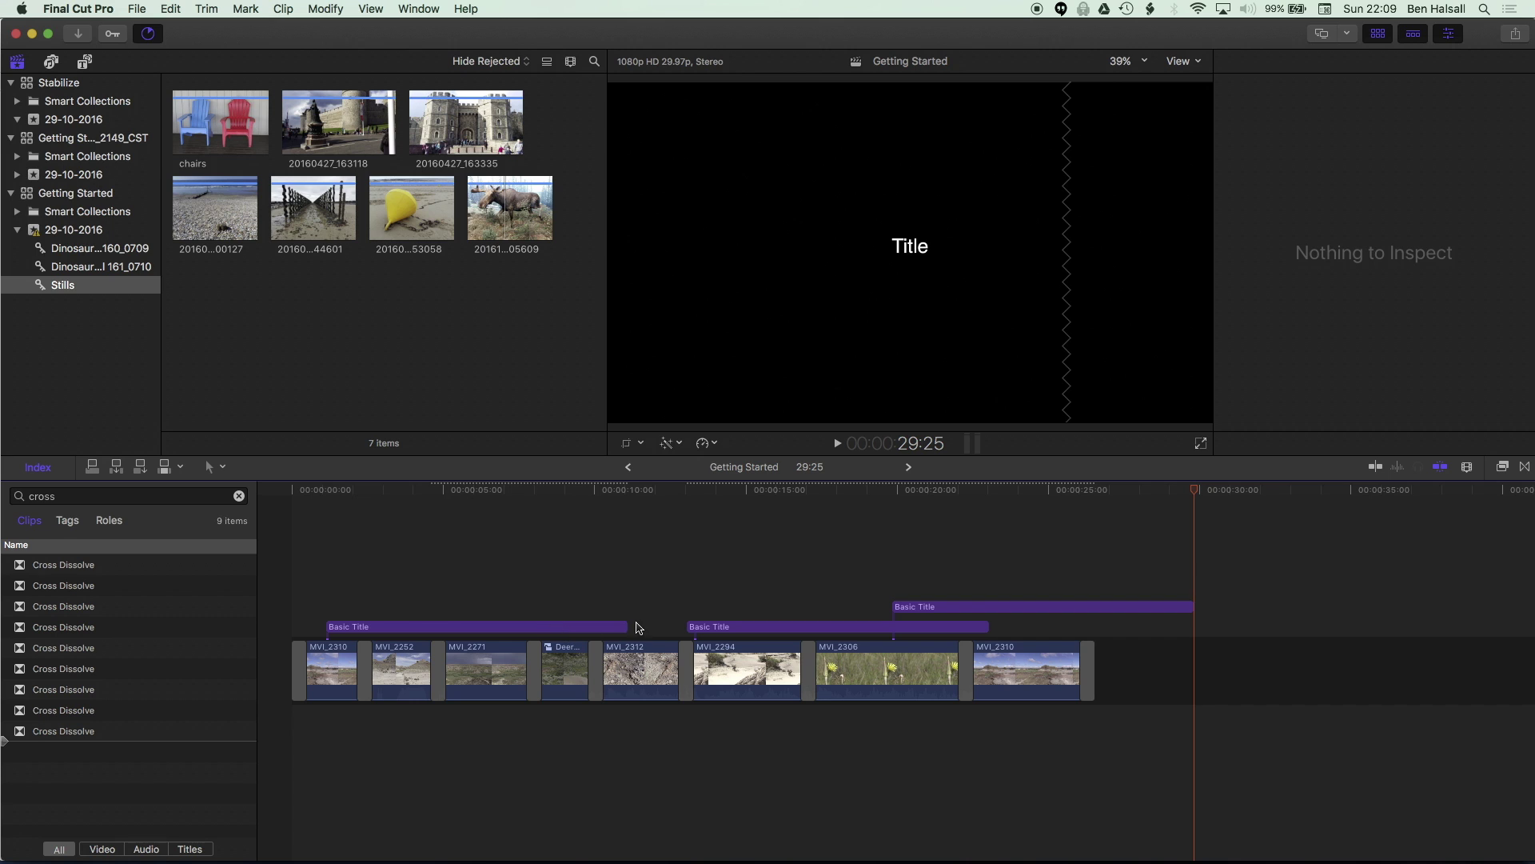
Step: Filter the Index to Titles, select all three Basic Titles, and set their duration to 5:00
left_click(239, 497)
left_click(191, 848)
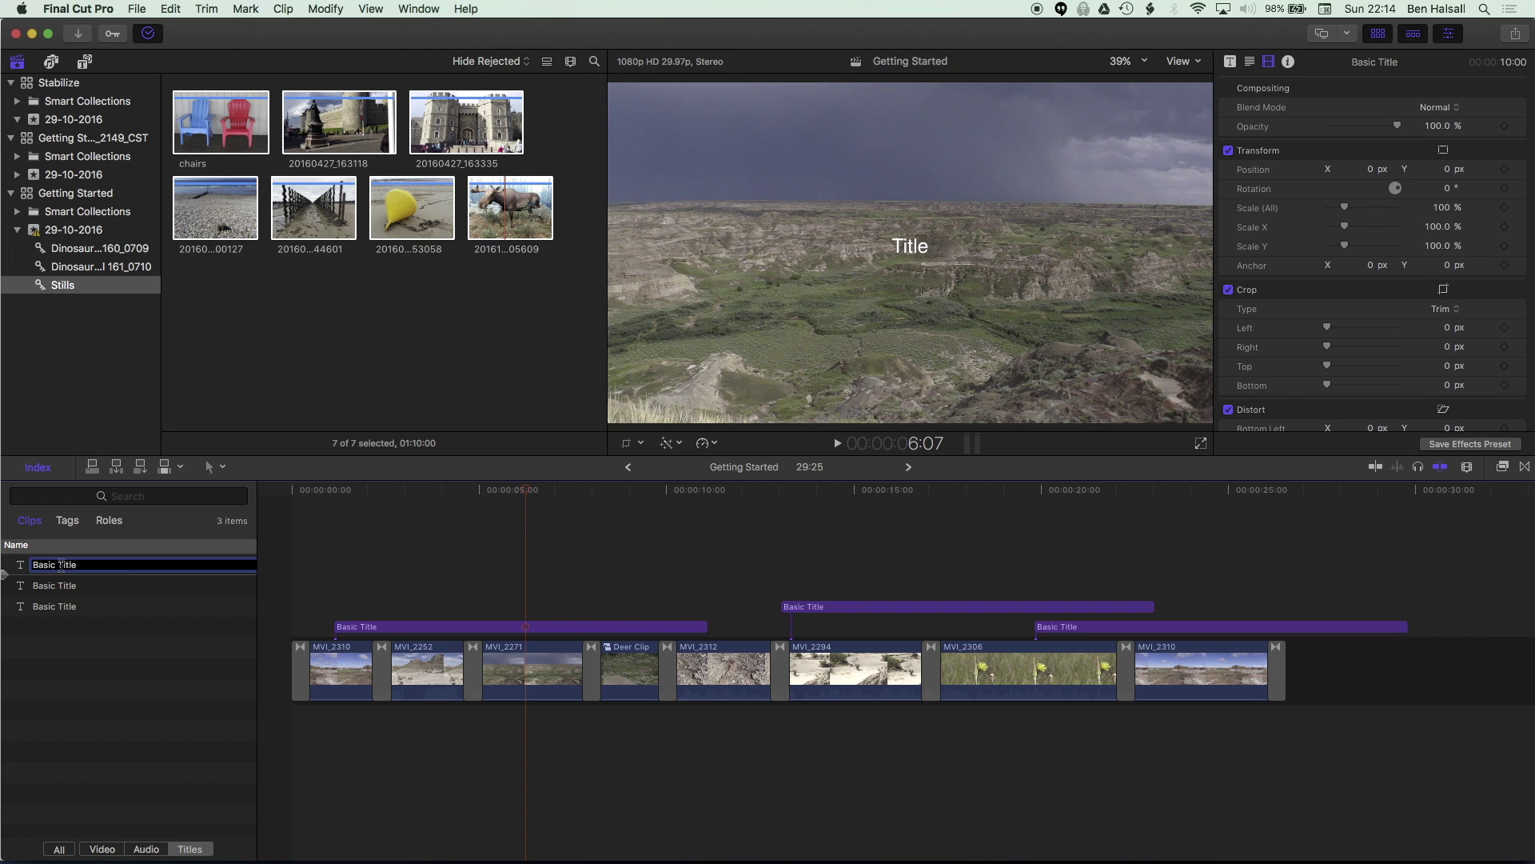
left_click(33, 569)
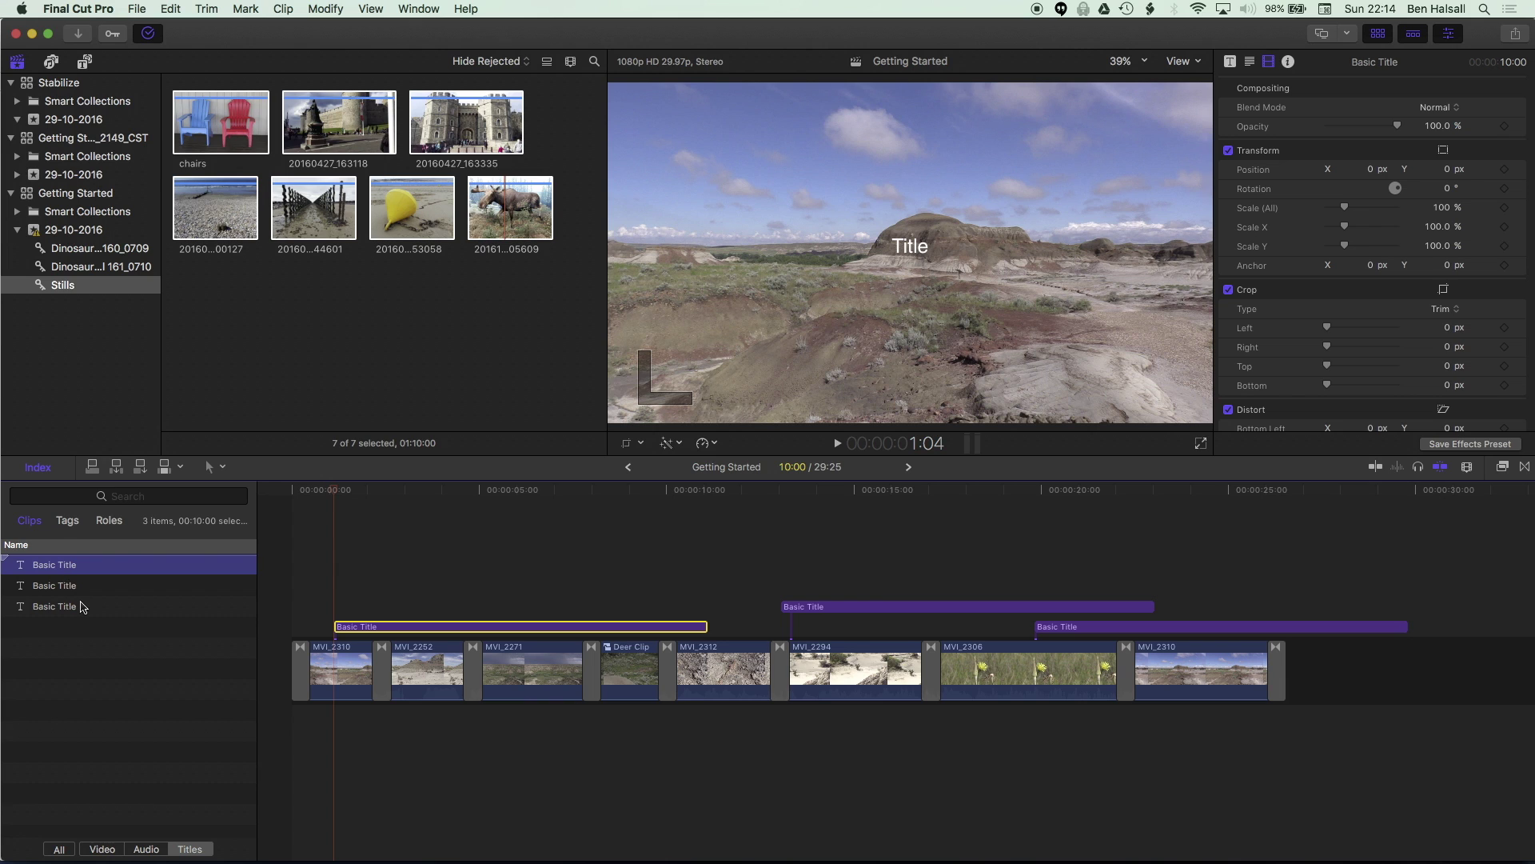
left_click(88, 609, "shift")
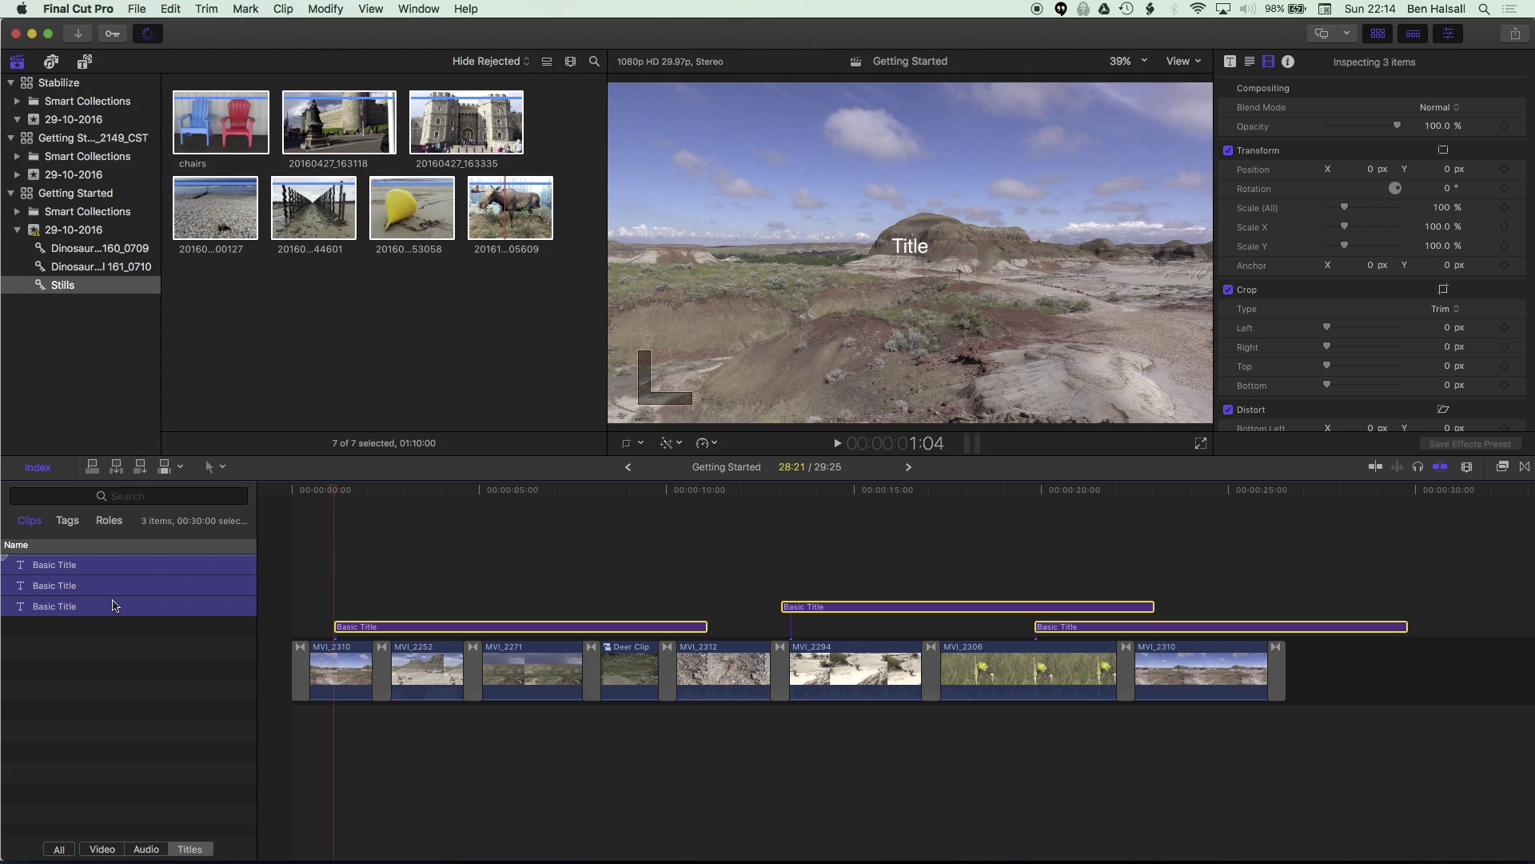
left_click(591, 492)
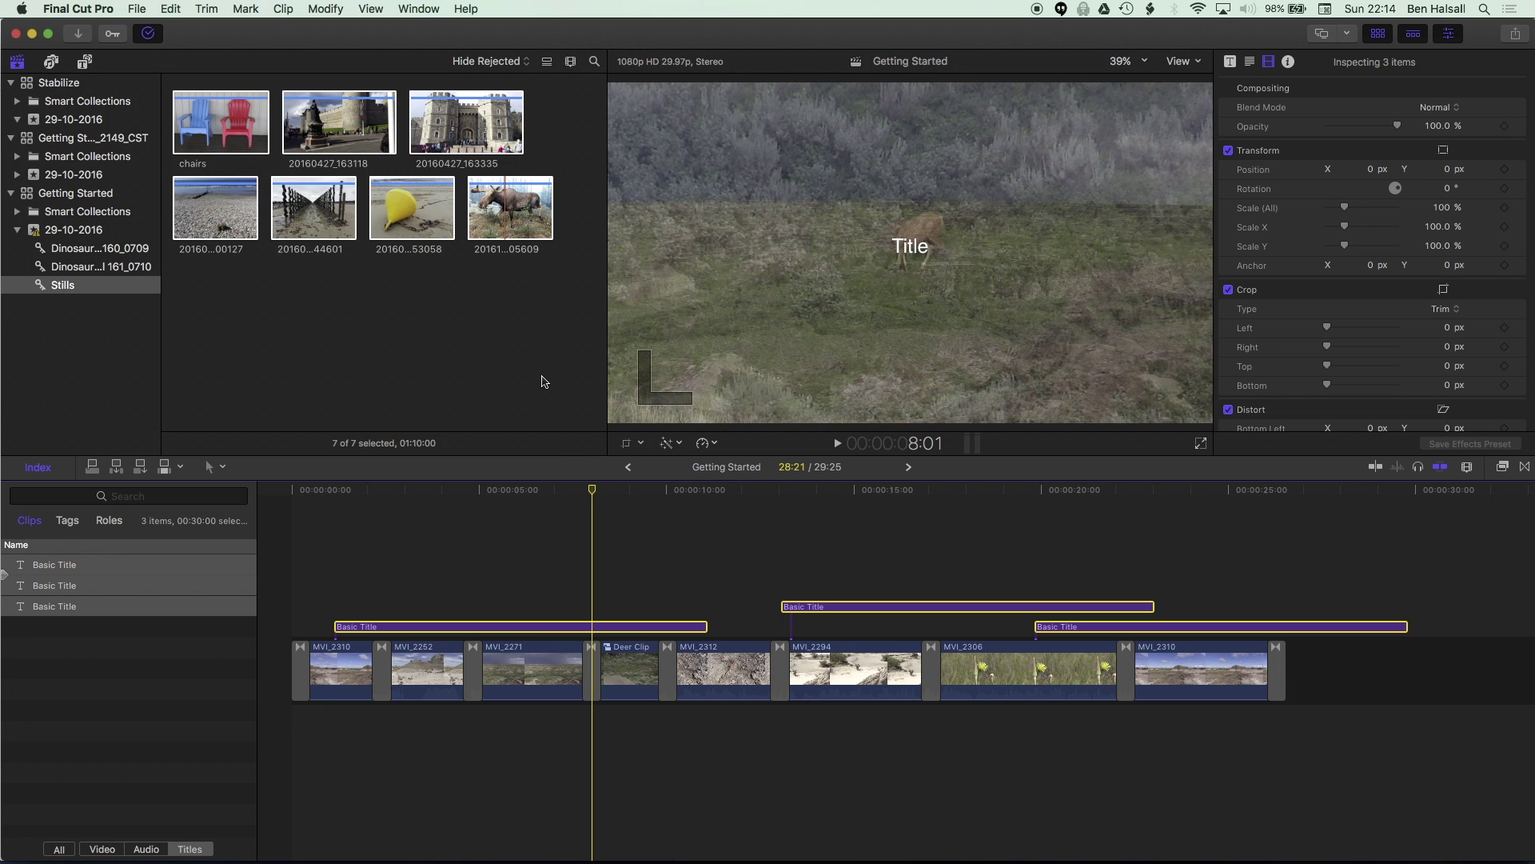
key("ctrl+d")
type("5:00")
key("Return")
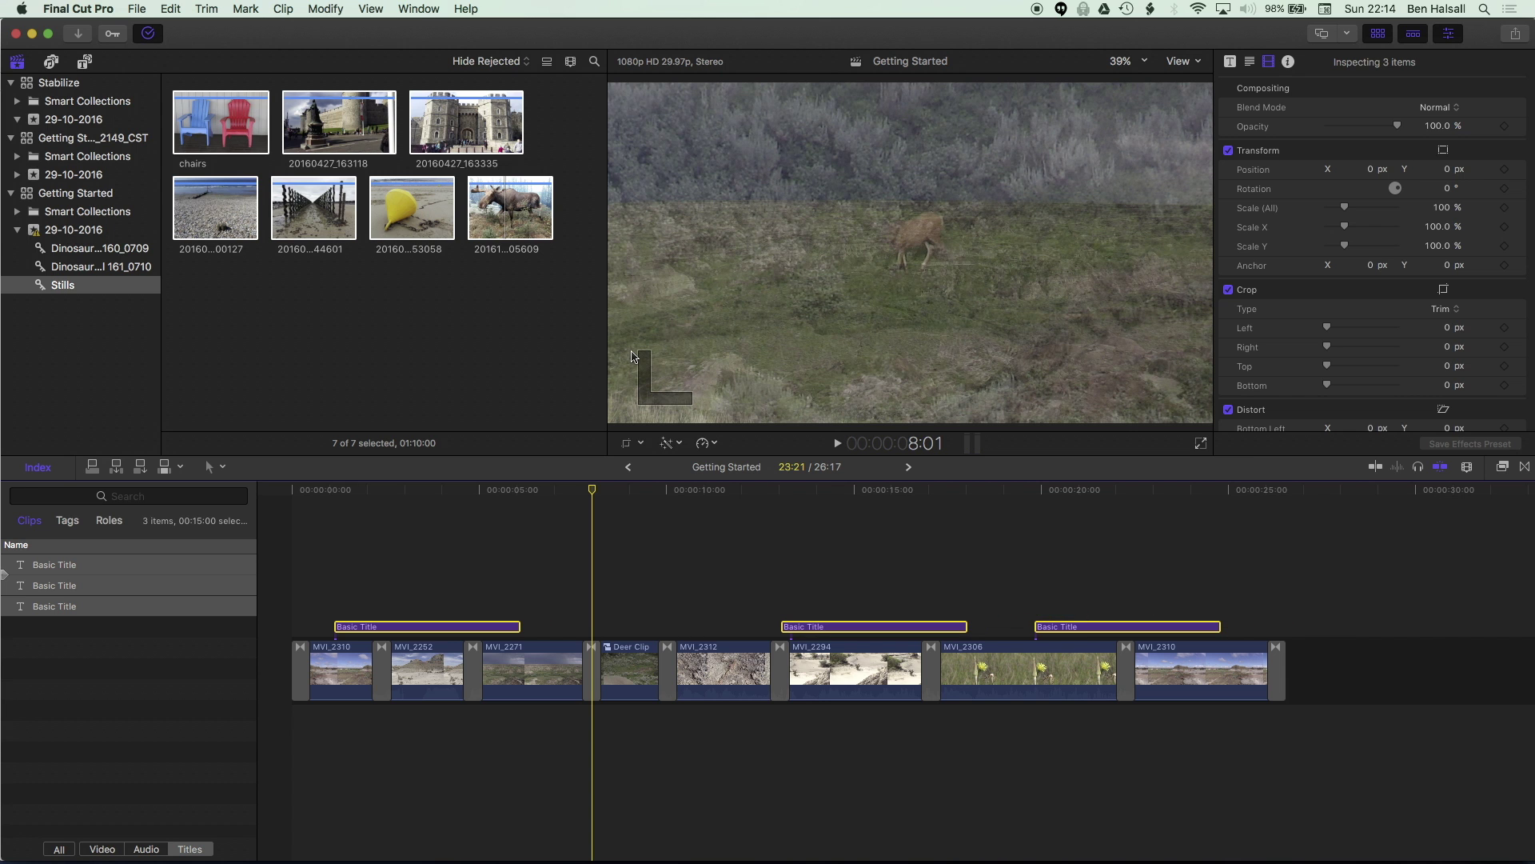
Step: Move the playhead to about two seconds, then select the first and third Basic Title clips
left_click_drag(592, 489, 819, 493)
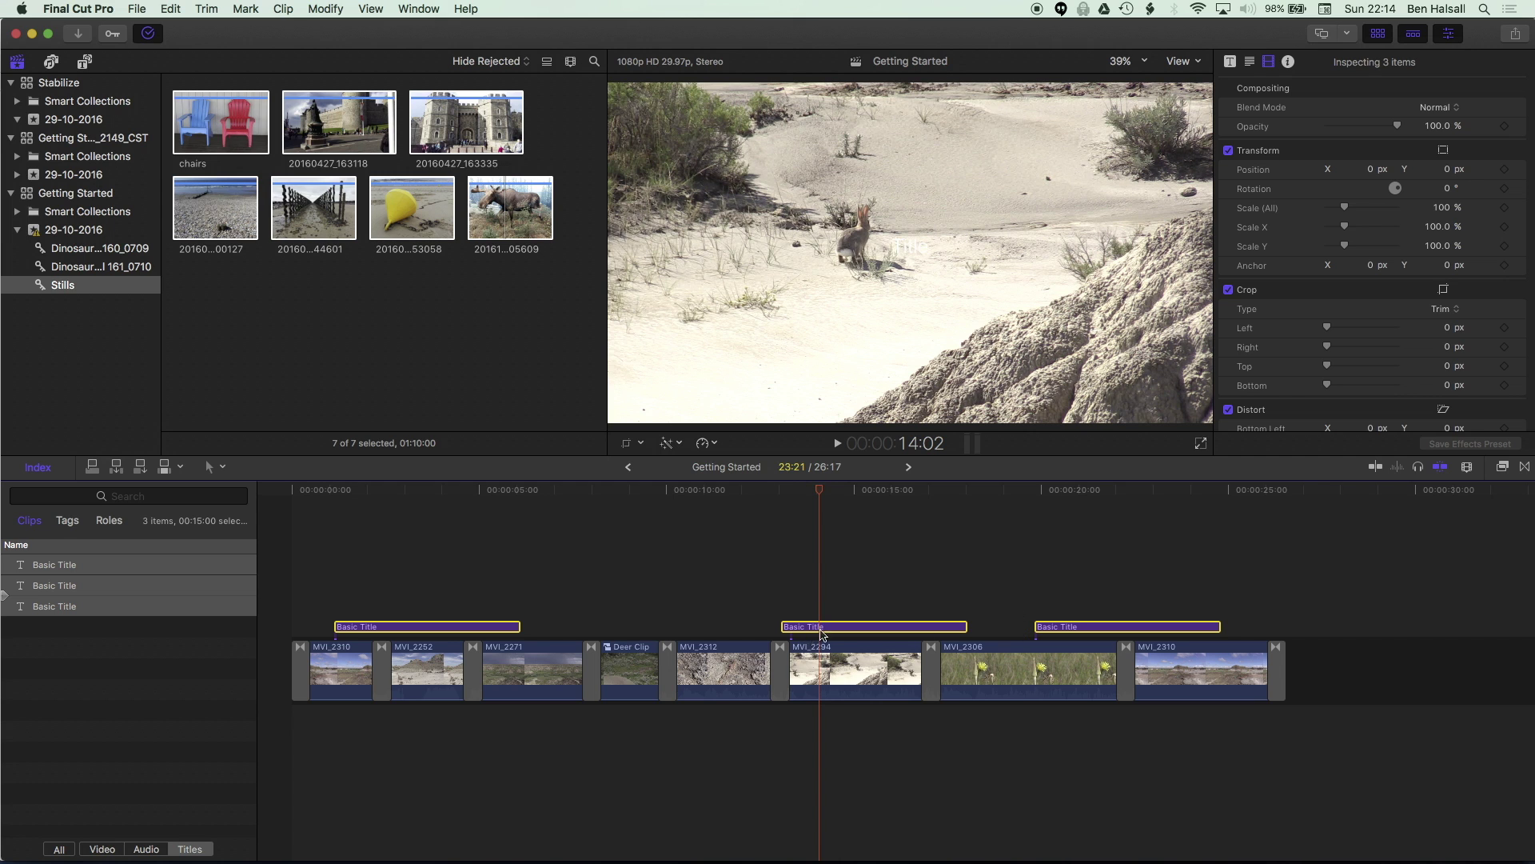
left_click(401, 499)
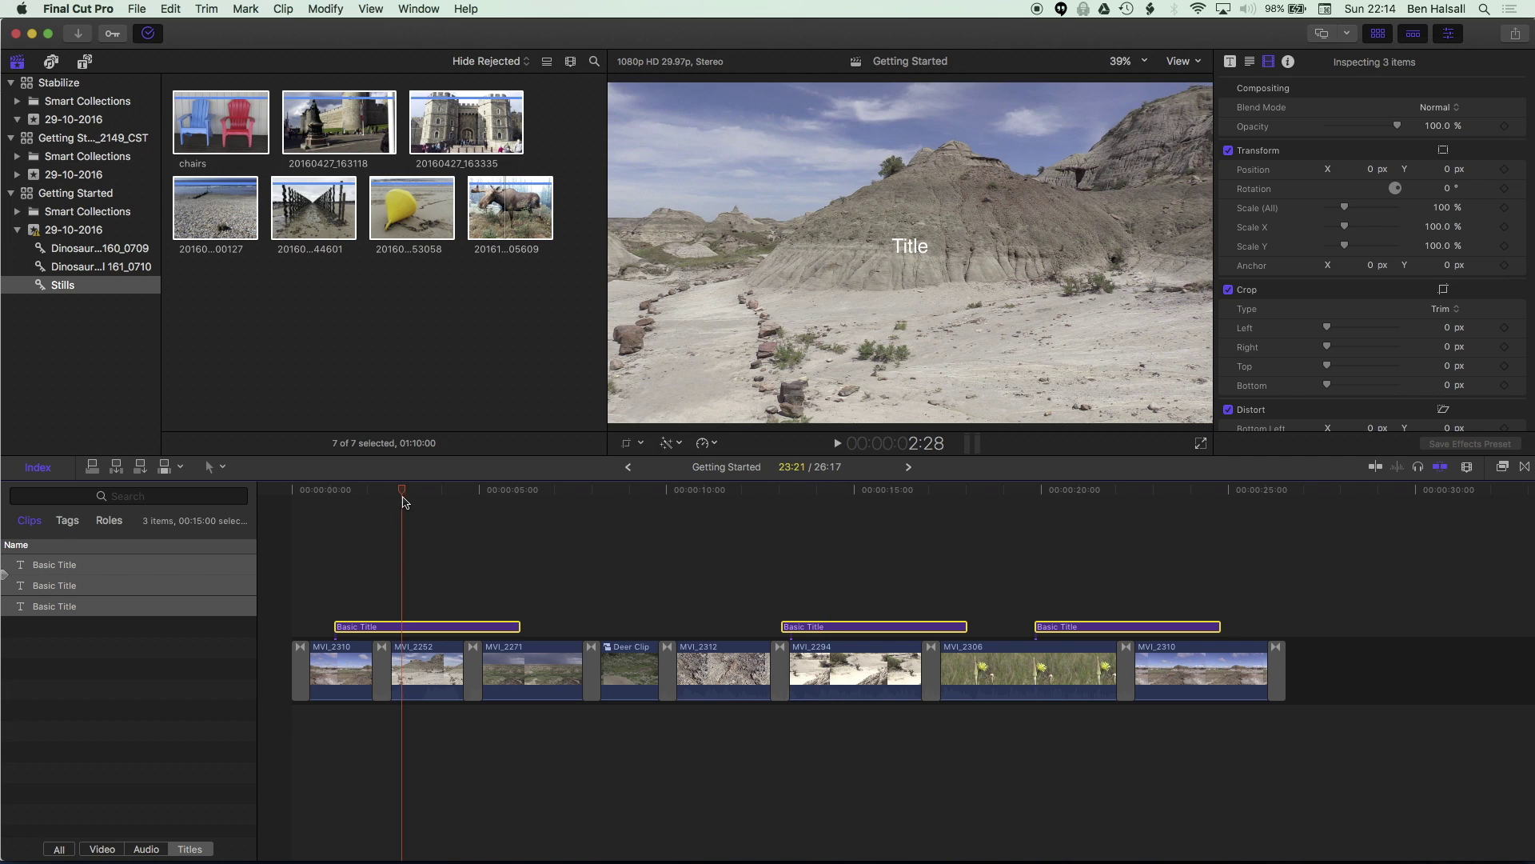
left_click(447, 571)
left_click(414, 633)
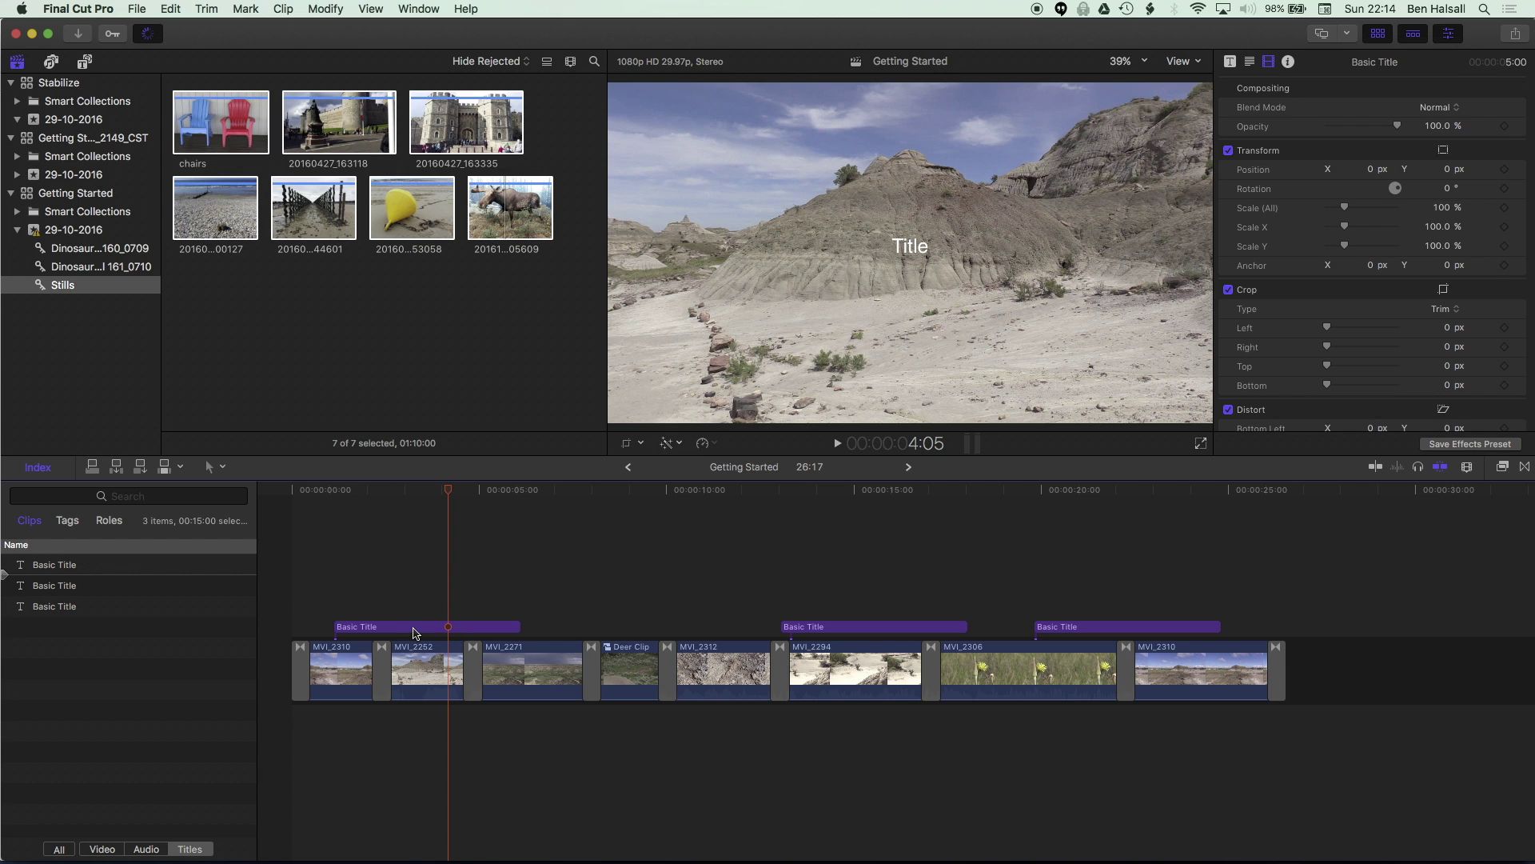
left_click(416, 632)
left_click(1069, 624, "super")
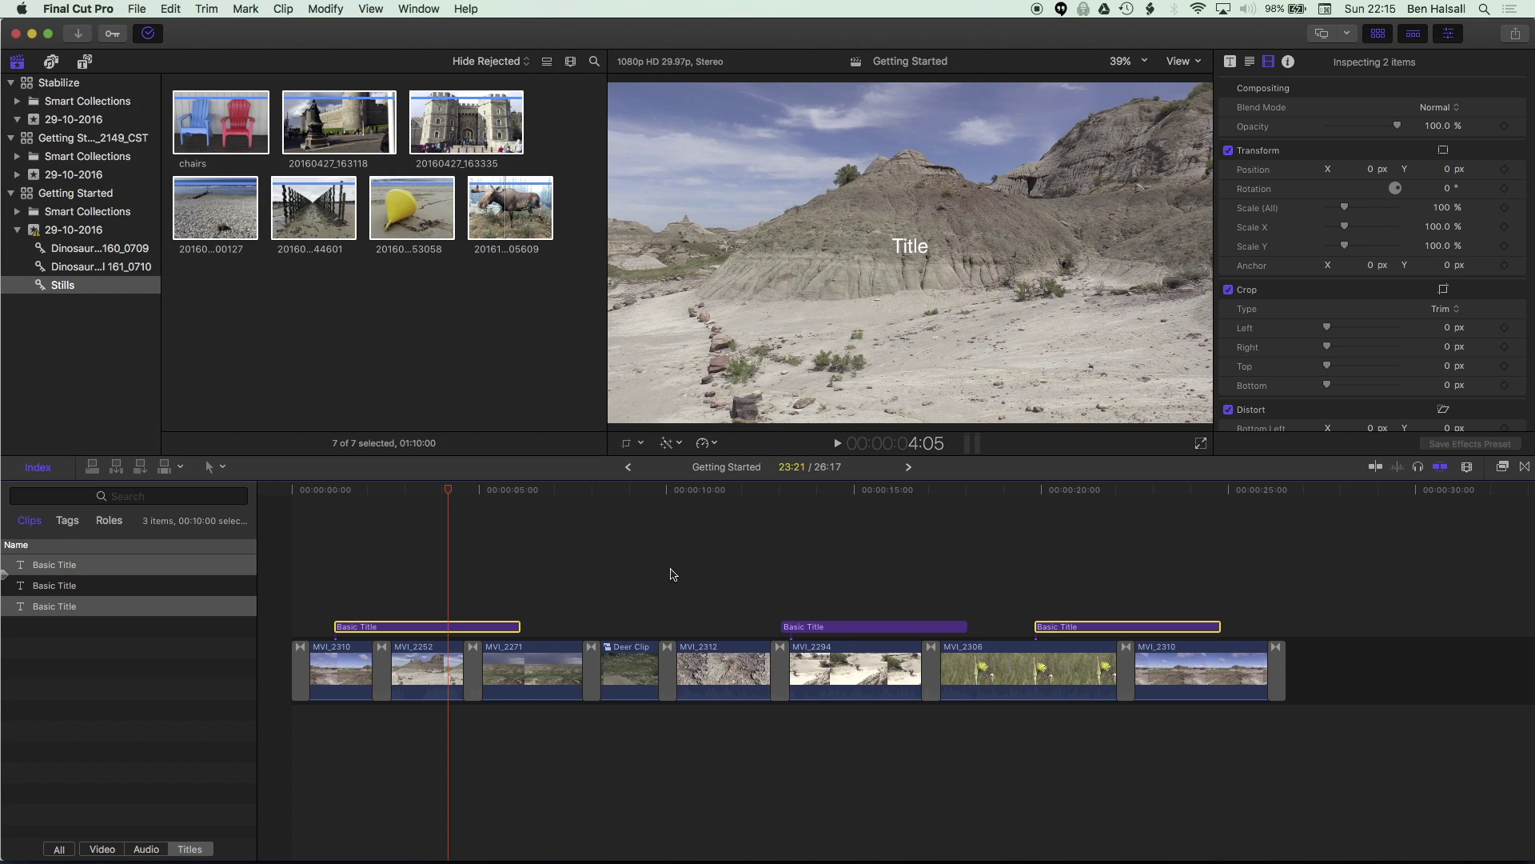
Step: Append the seven stills, chairs through 20161007_105609, to the storyline end, then fit and scrub the timeline
key("super+minus")
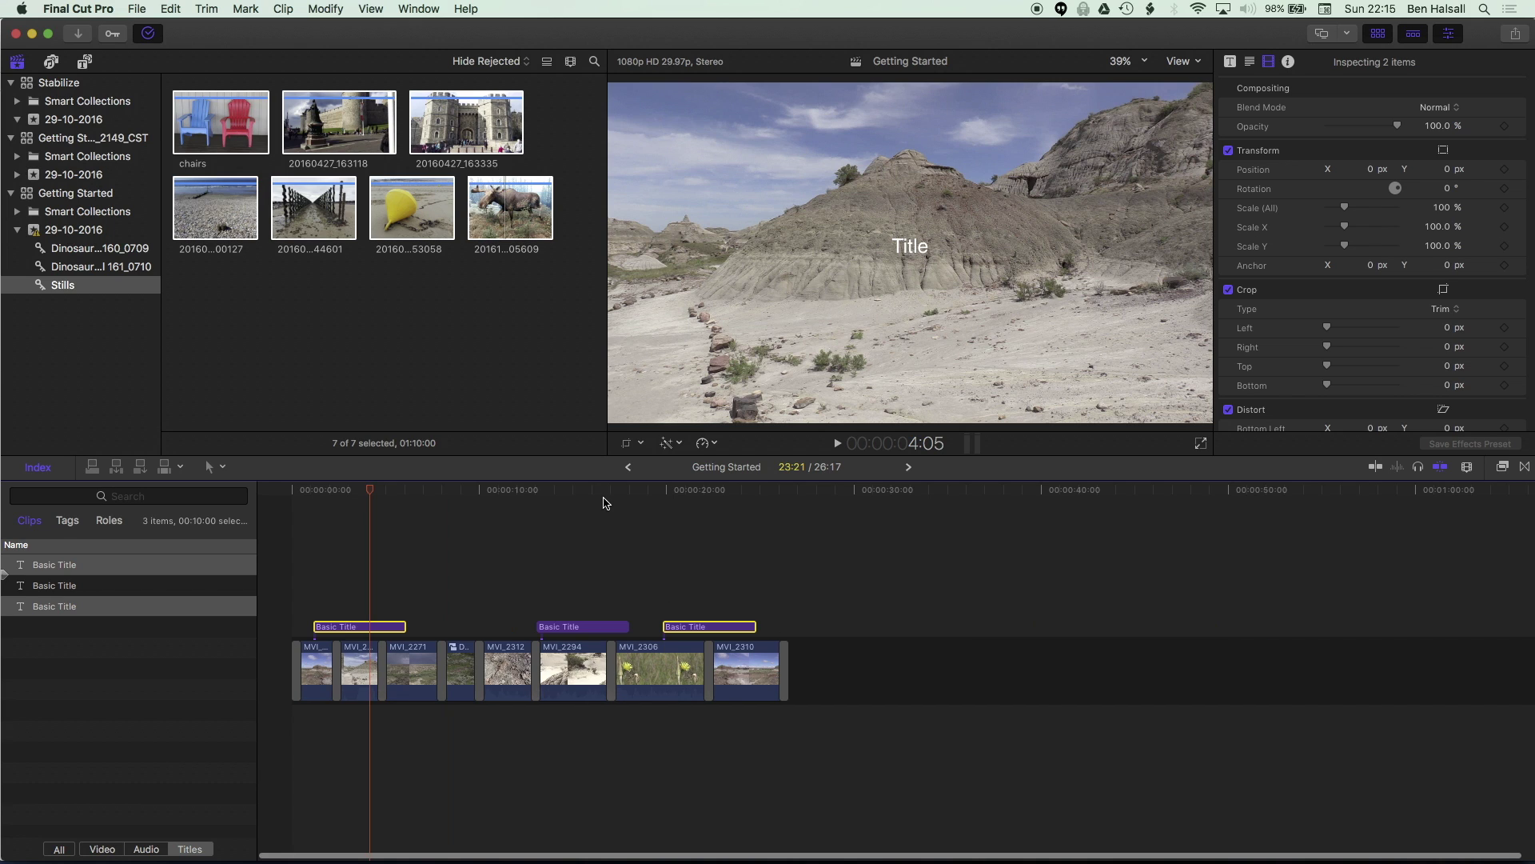
left_click(439, 346)
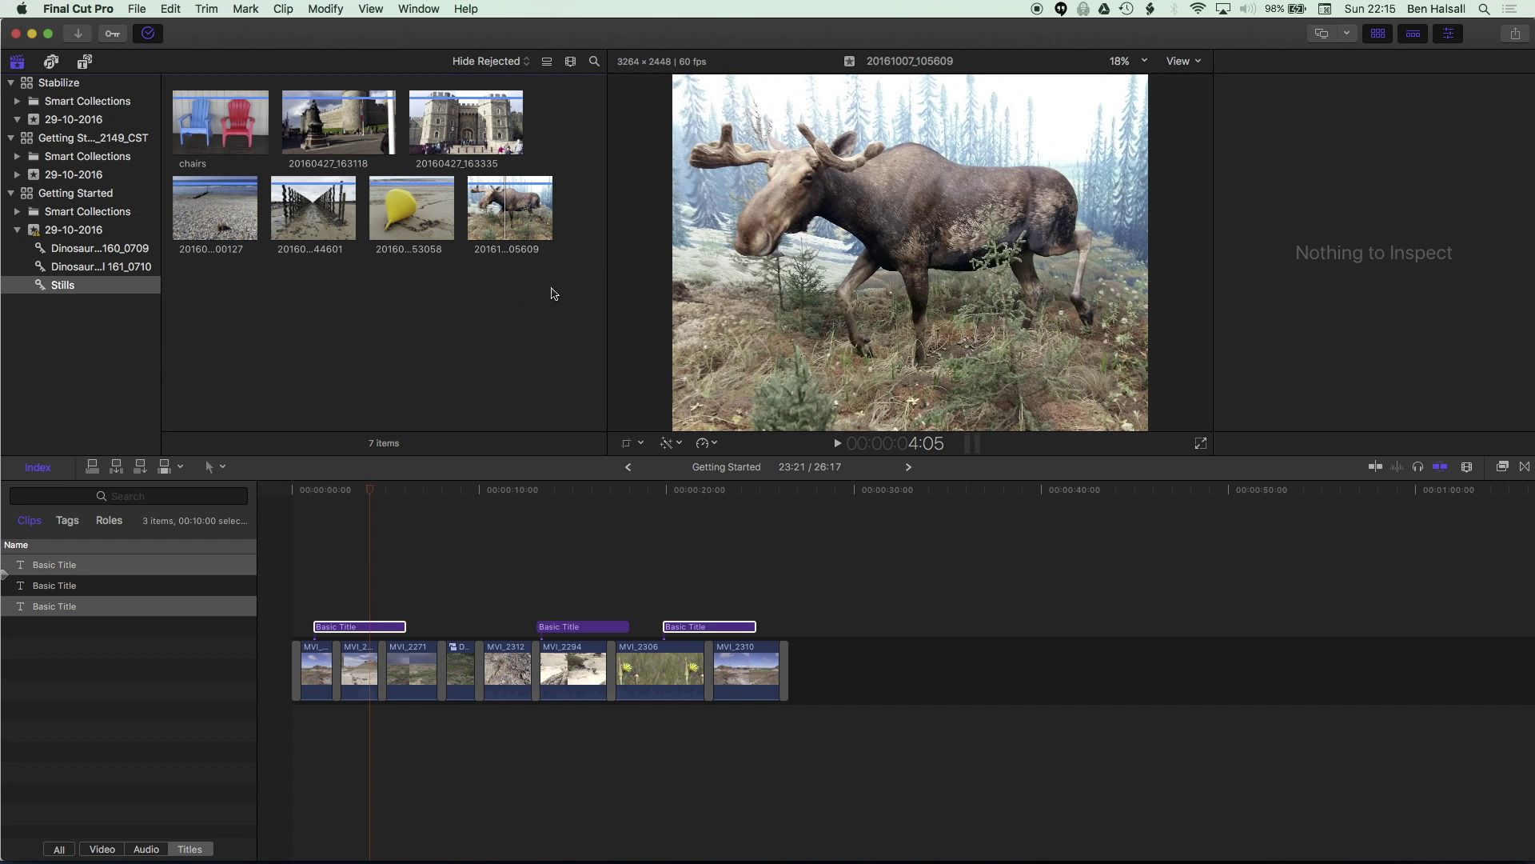
left_click_drag(564, 283, 173, 118)
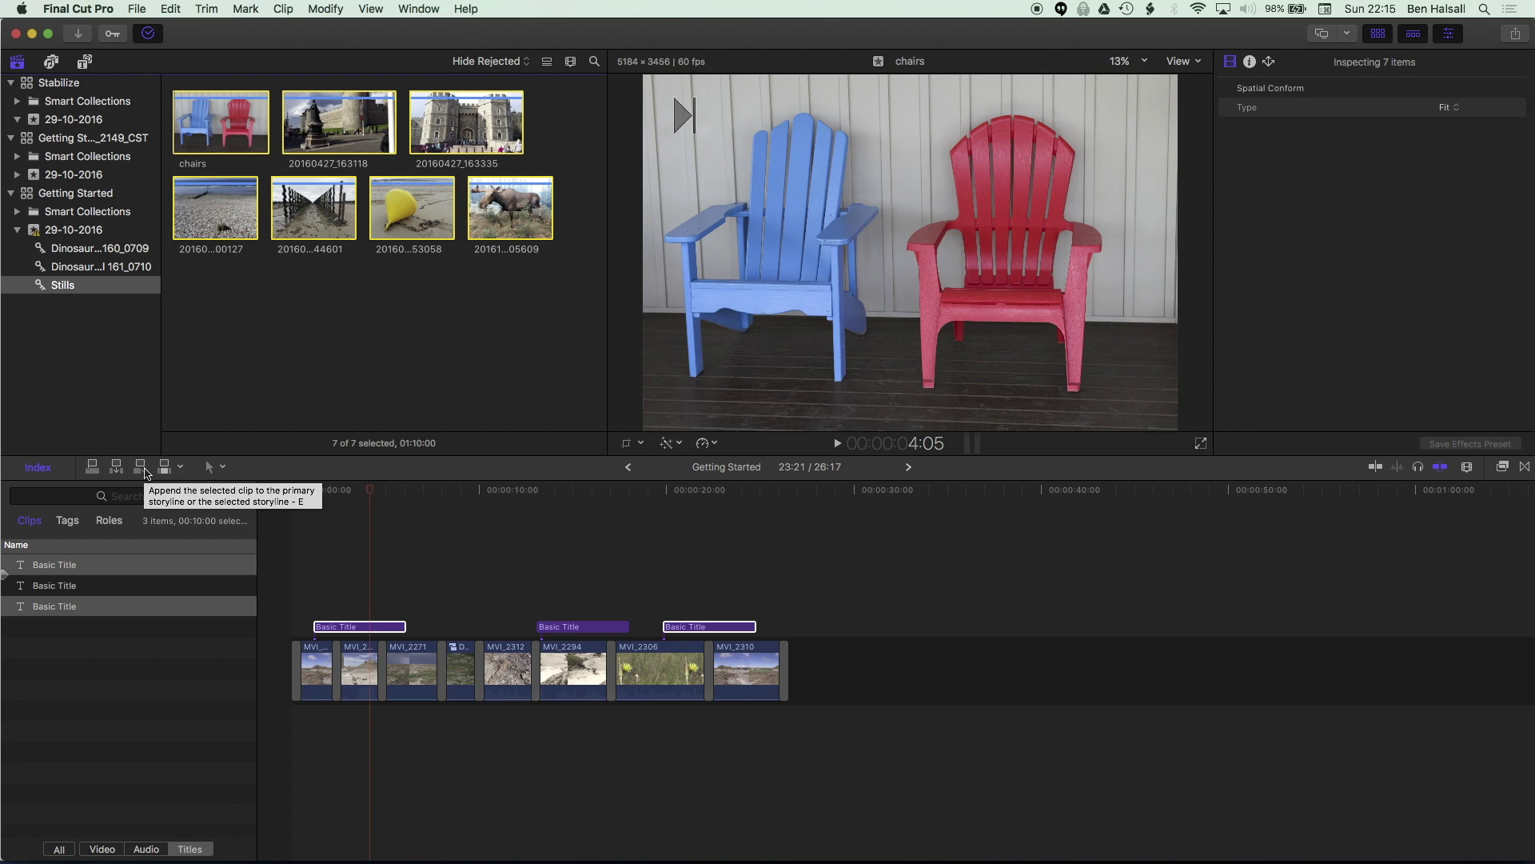
left_click(145, 472)
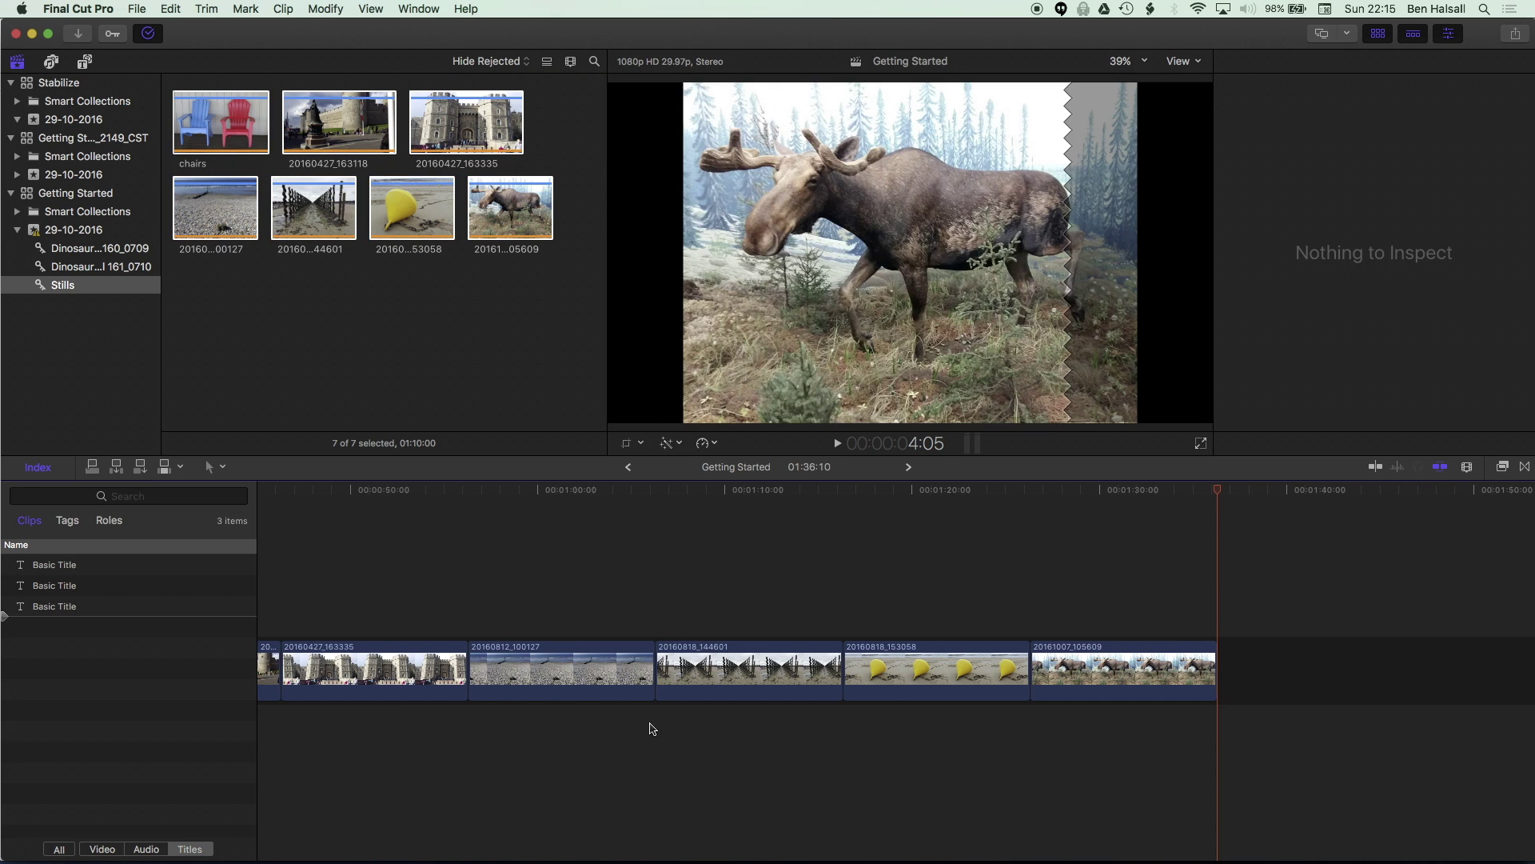
key("shift+z")
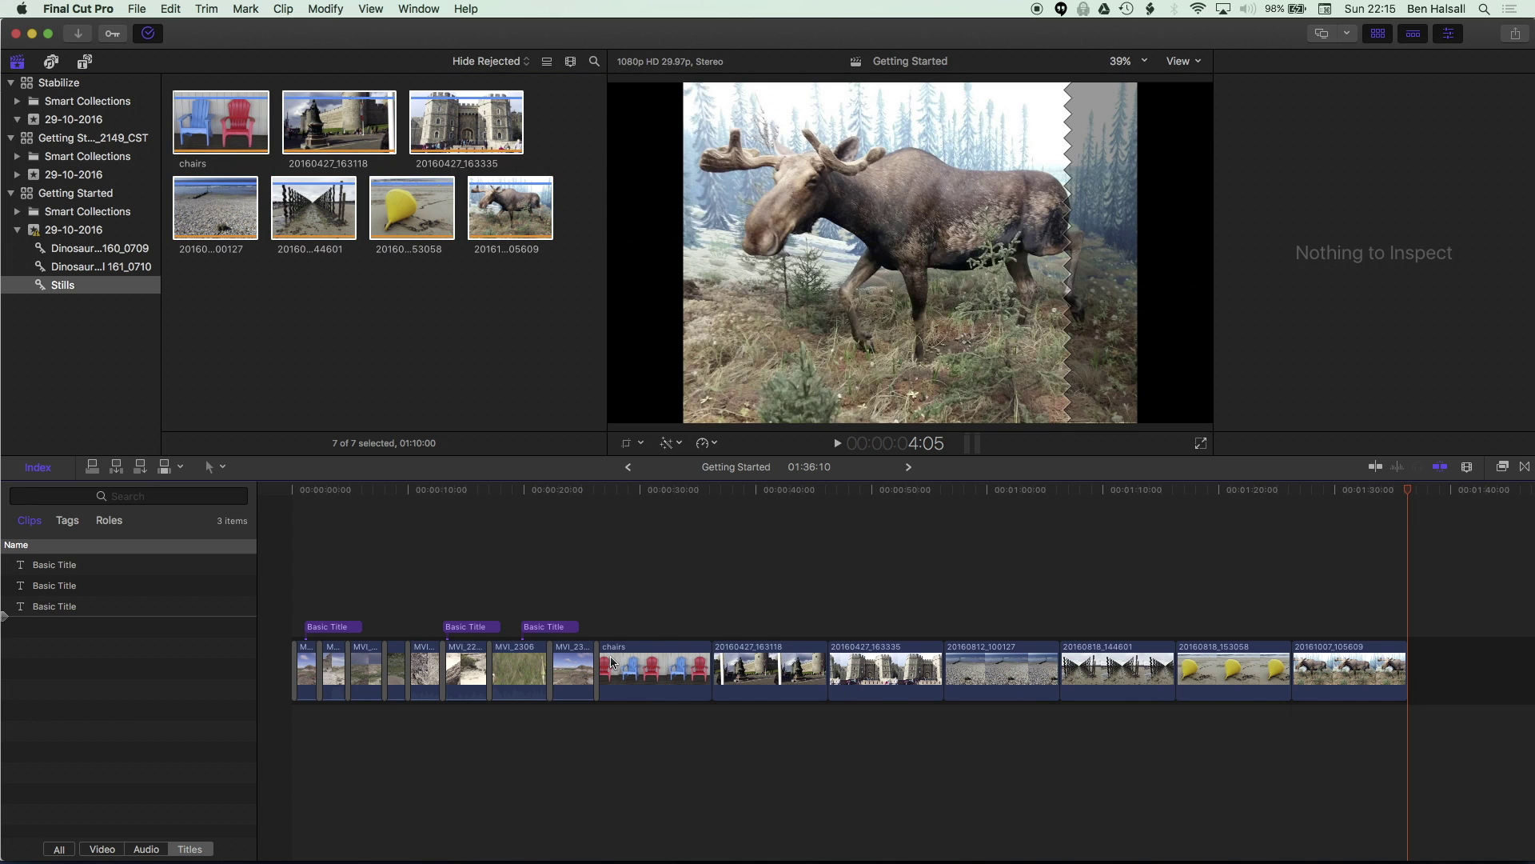
mouse_move(617, 592)
left_mouse_down()
mouse_move(609, 551)
mouse_move(549, 509)
left_mouse_up()
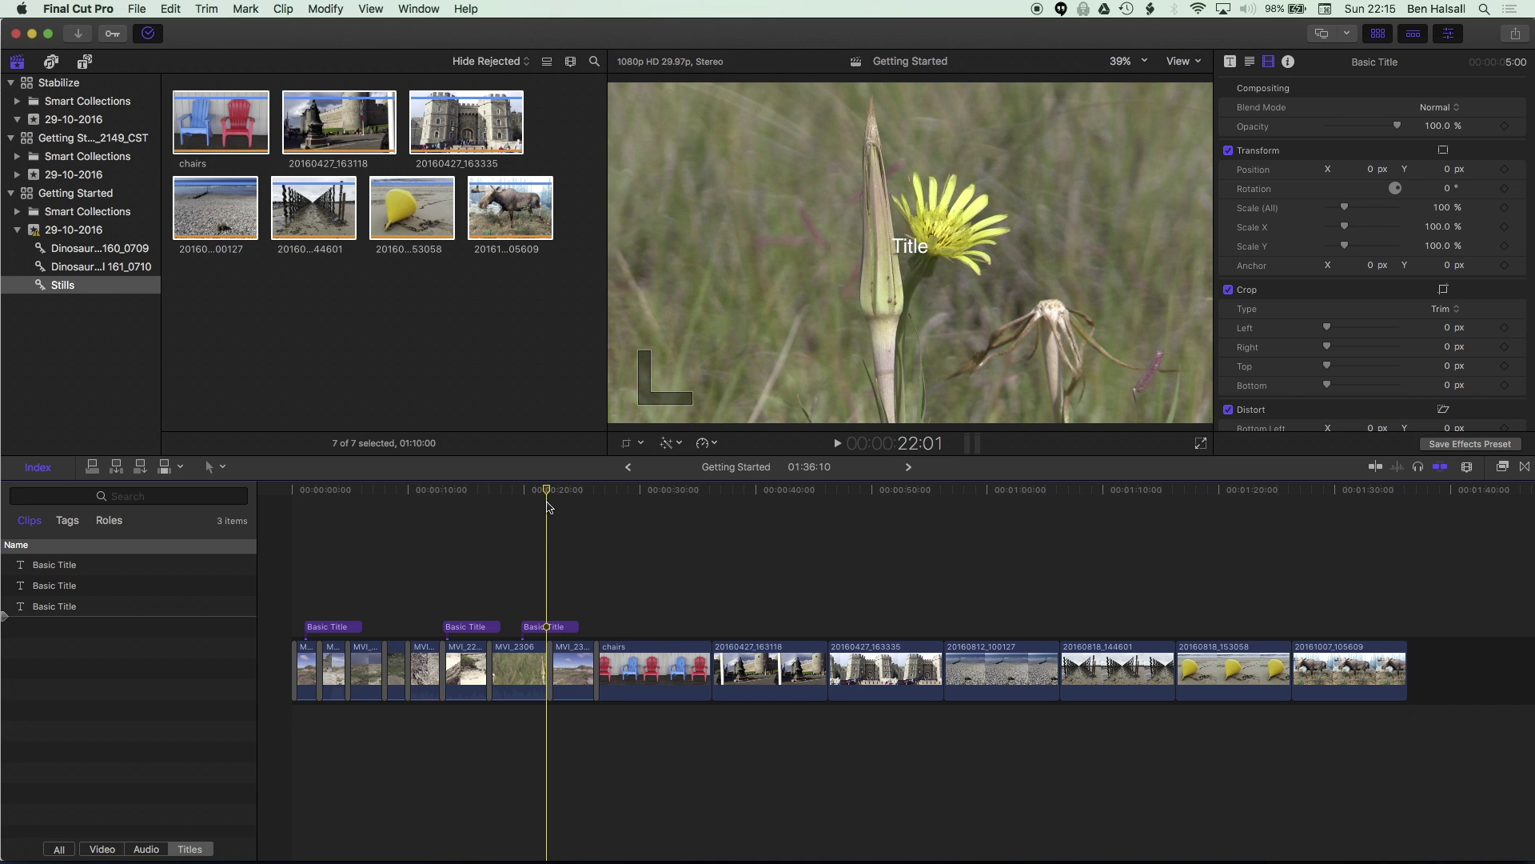
left_click_drag(550, 497, 597, 504)
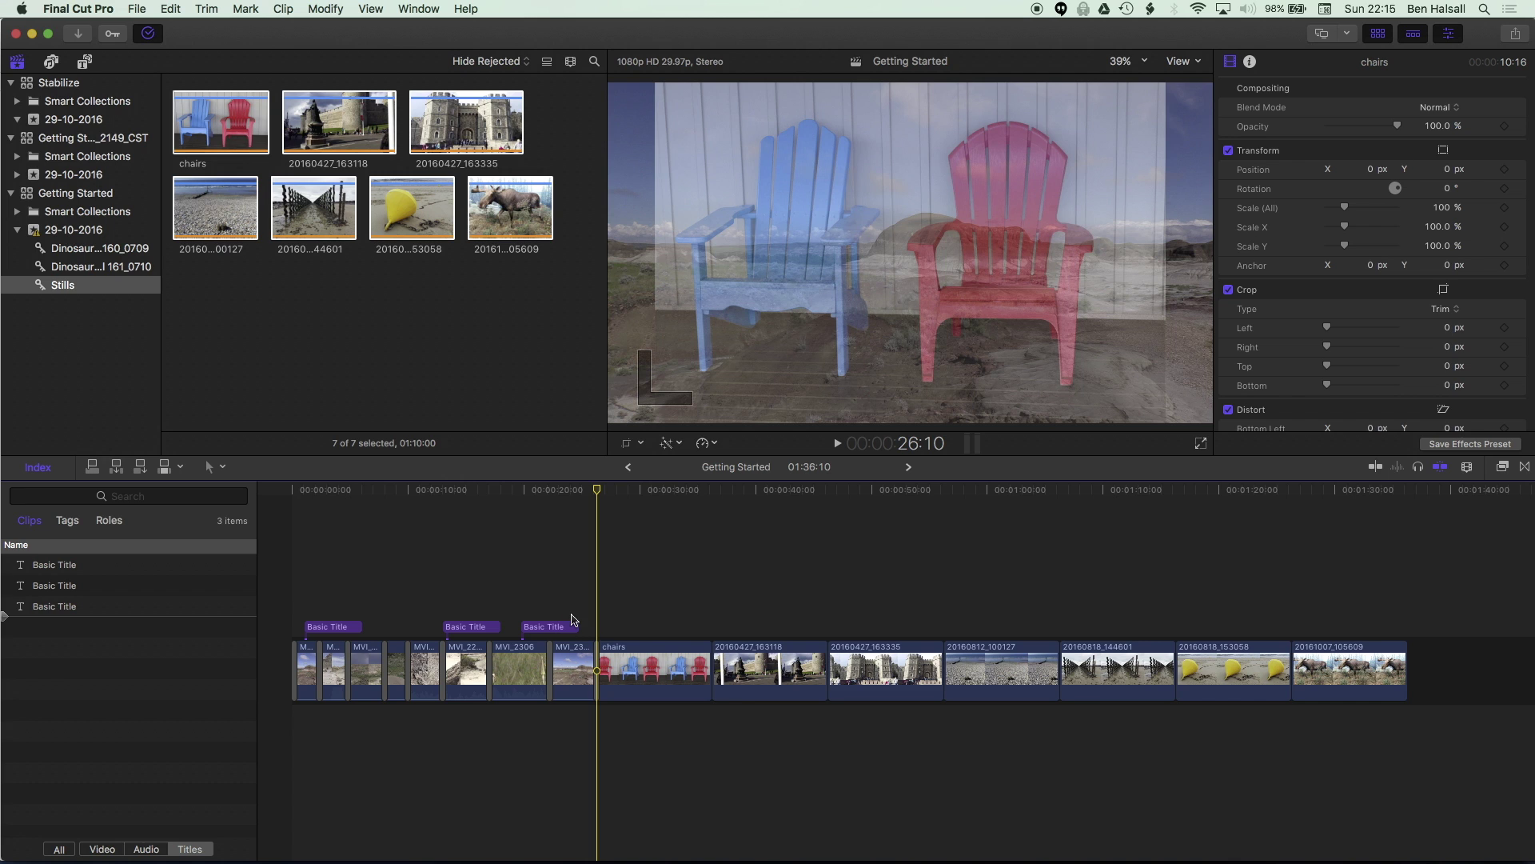
Step: Select the stills chairs through 20161007_105609 in the Timeline Index and change their duration to 4:00
left_click_drag(1444, 616, 653, 759)
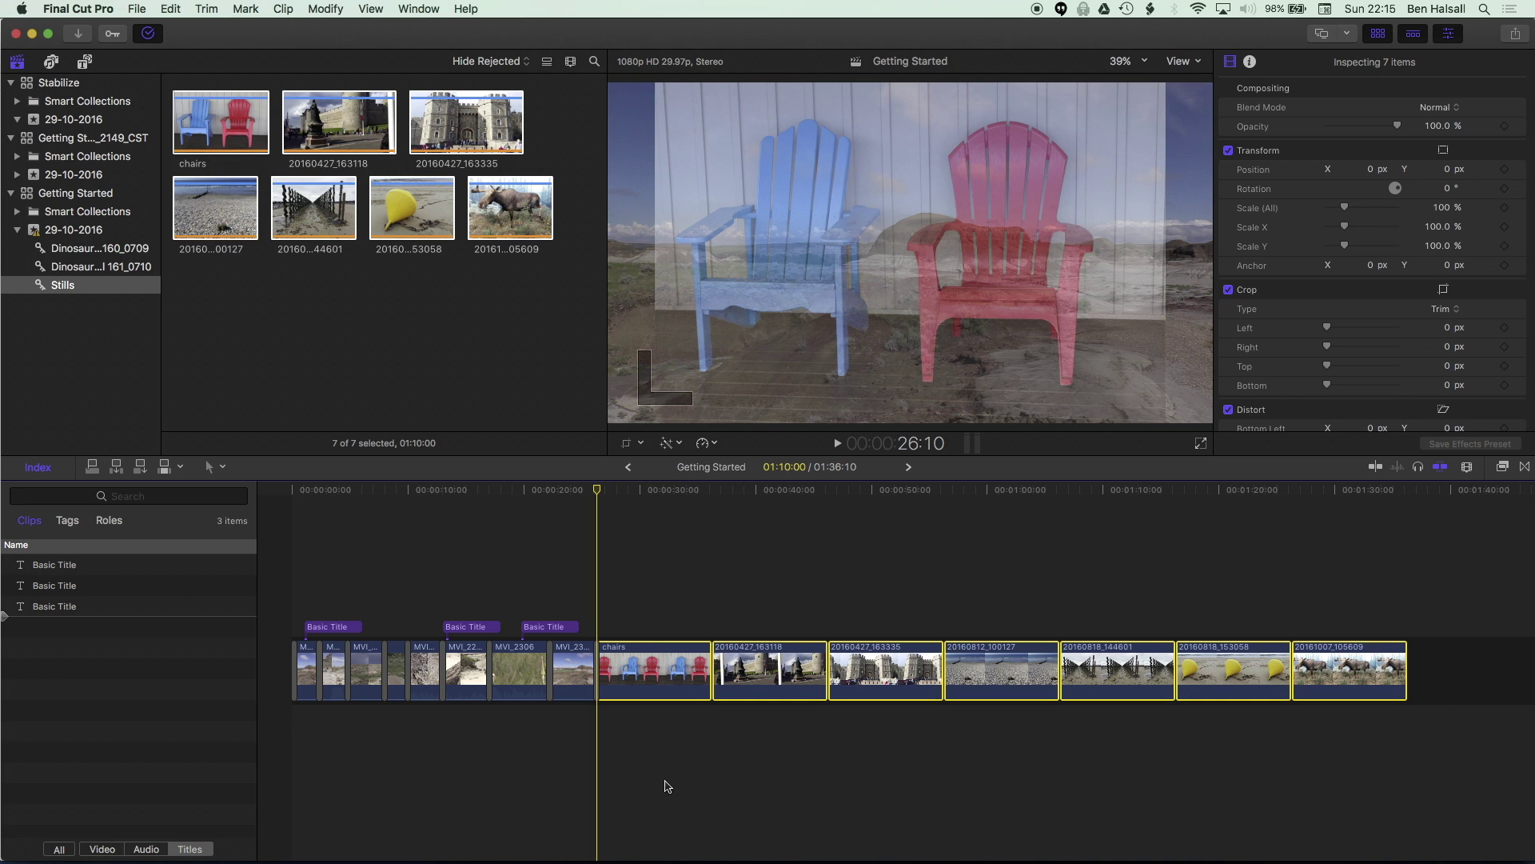
left_click(678, 792)
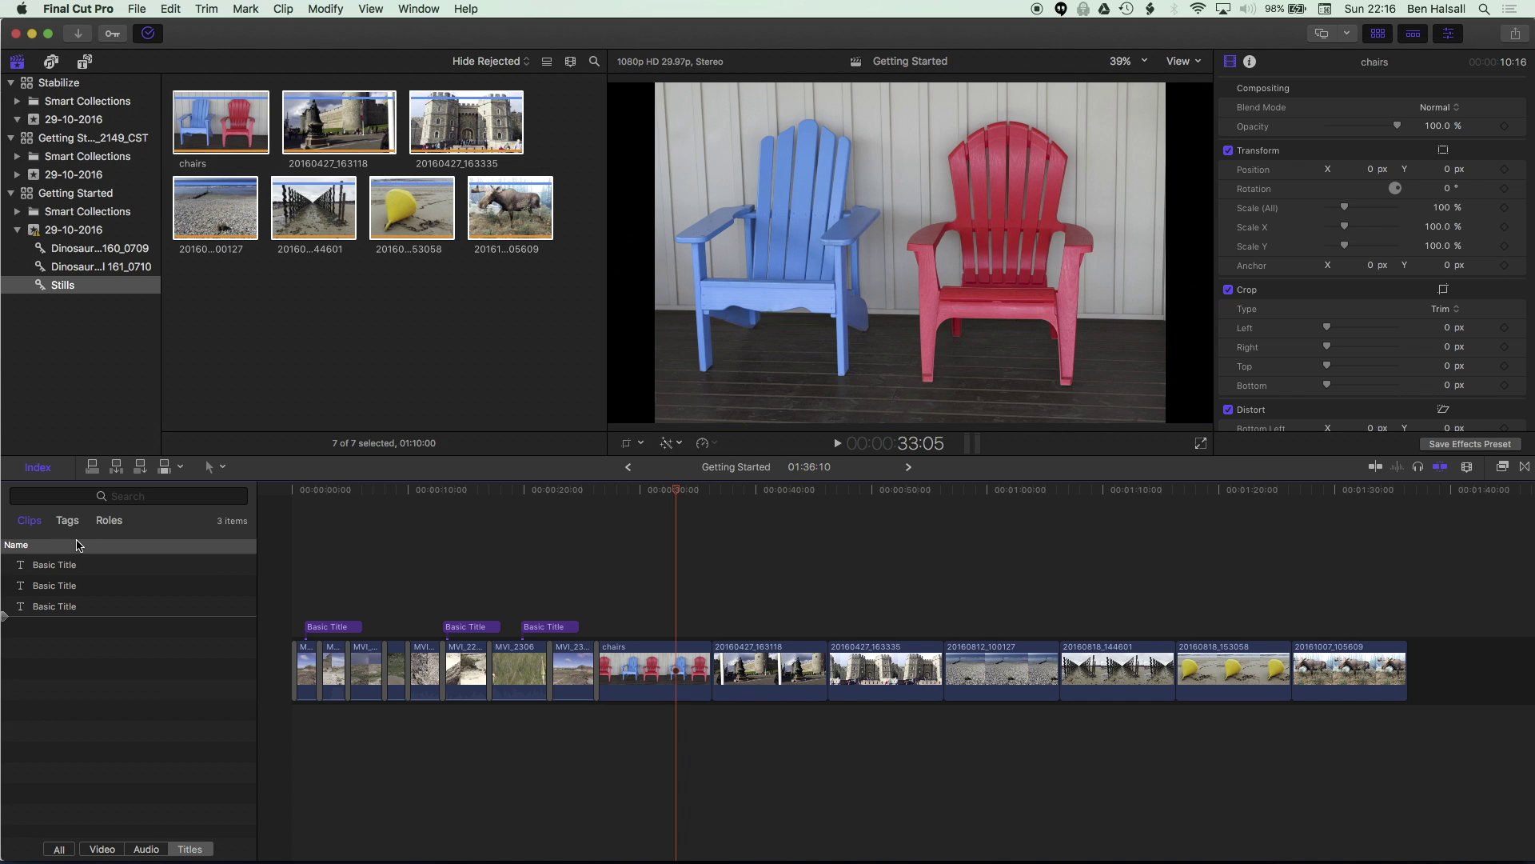
left_click(102, 850)
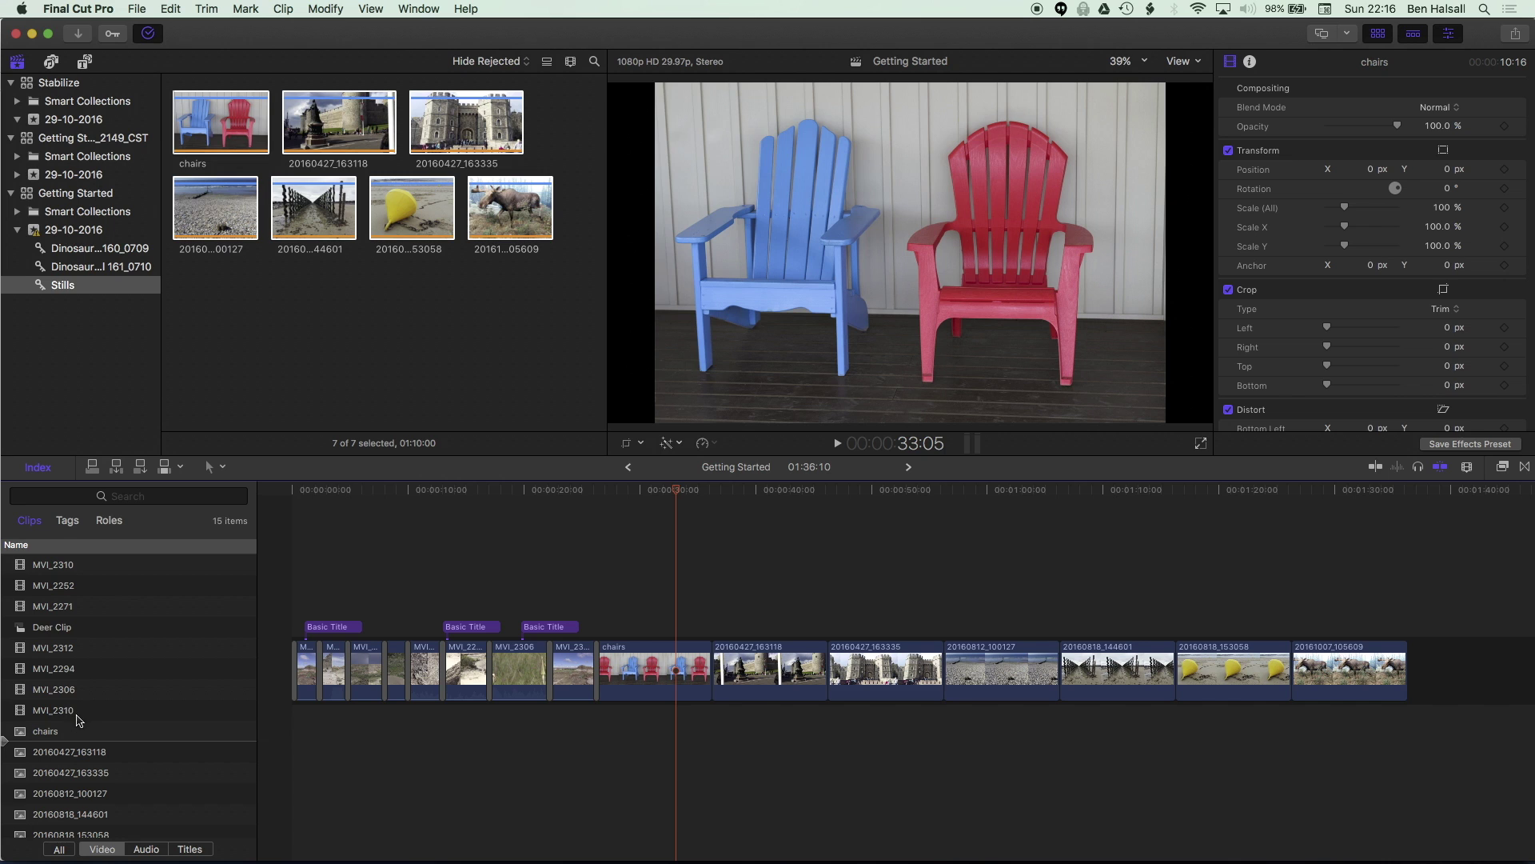
left_click(43, 731)
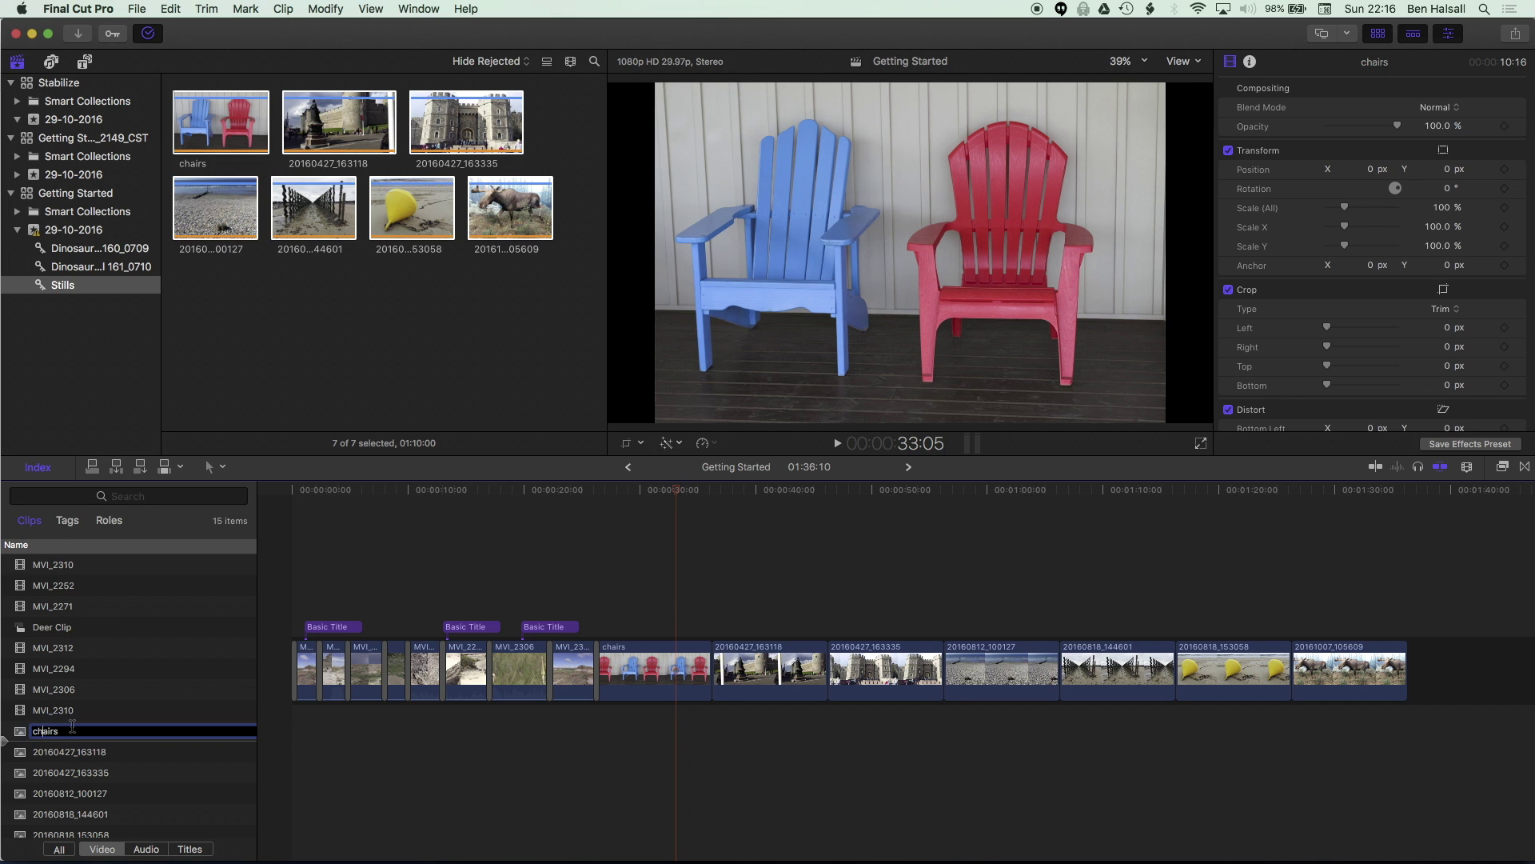
left_click(34, 732)
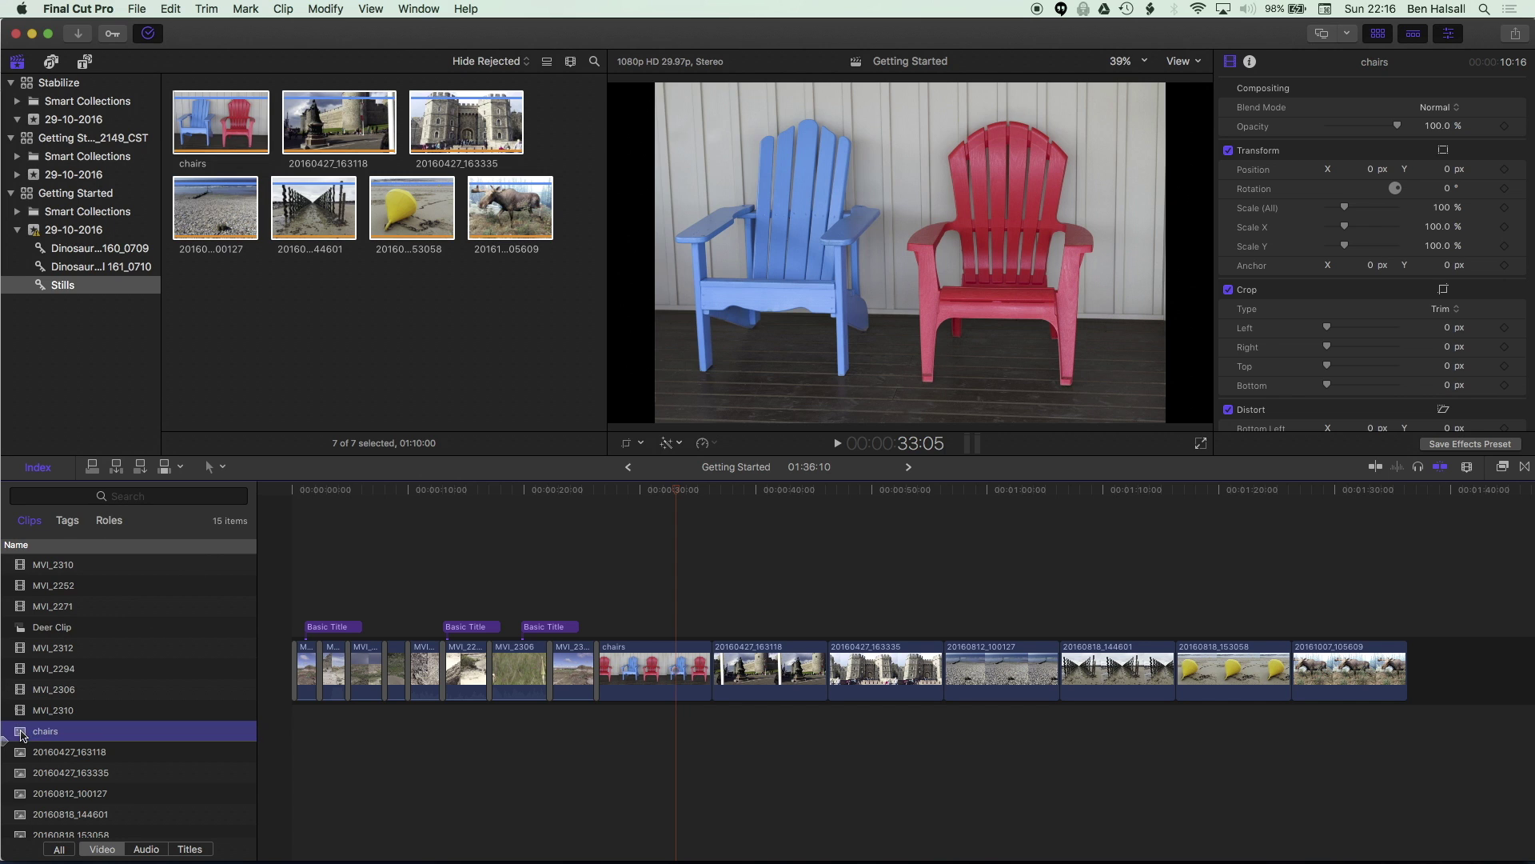
scroll(34, 698, "down", 2)
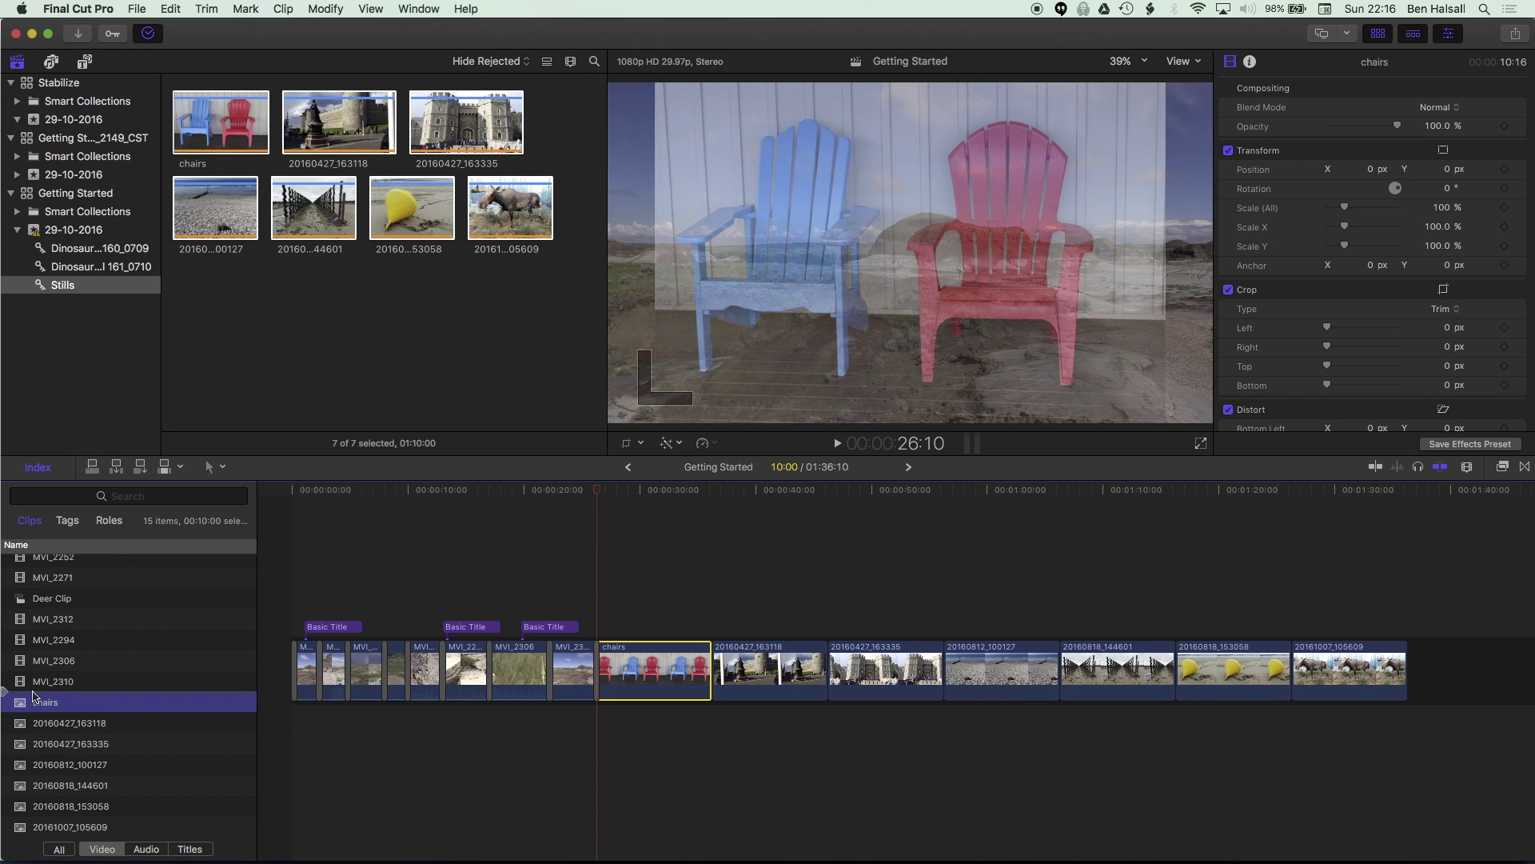
left_click(22, 831, "shift")
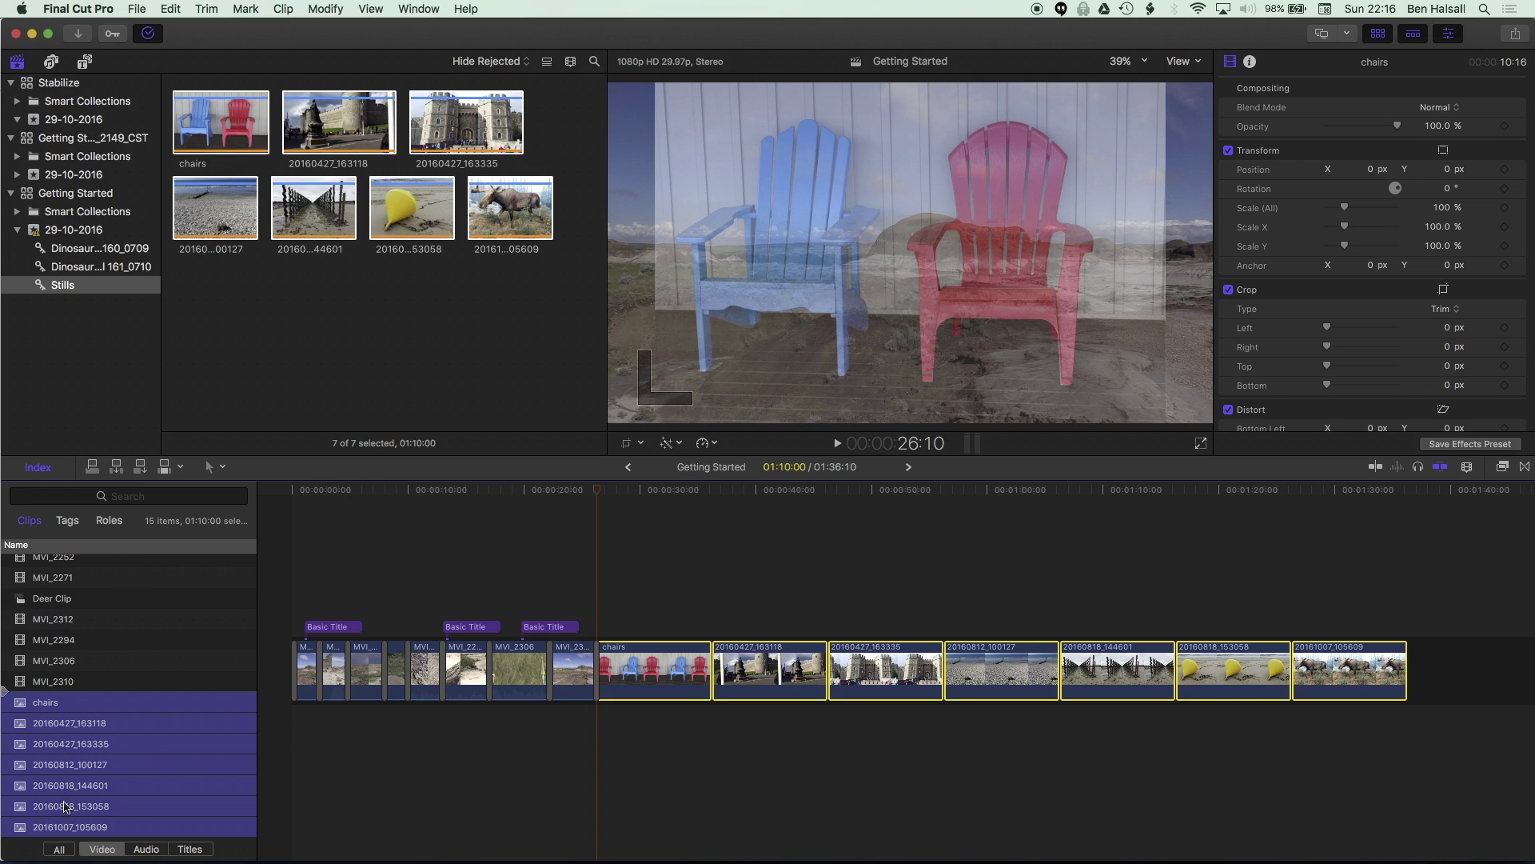
left_click(610, 491)
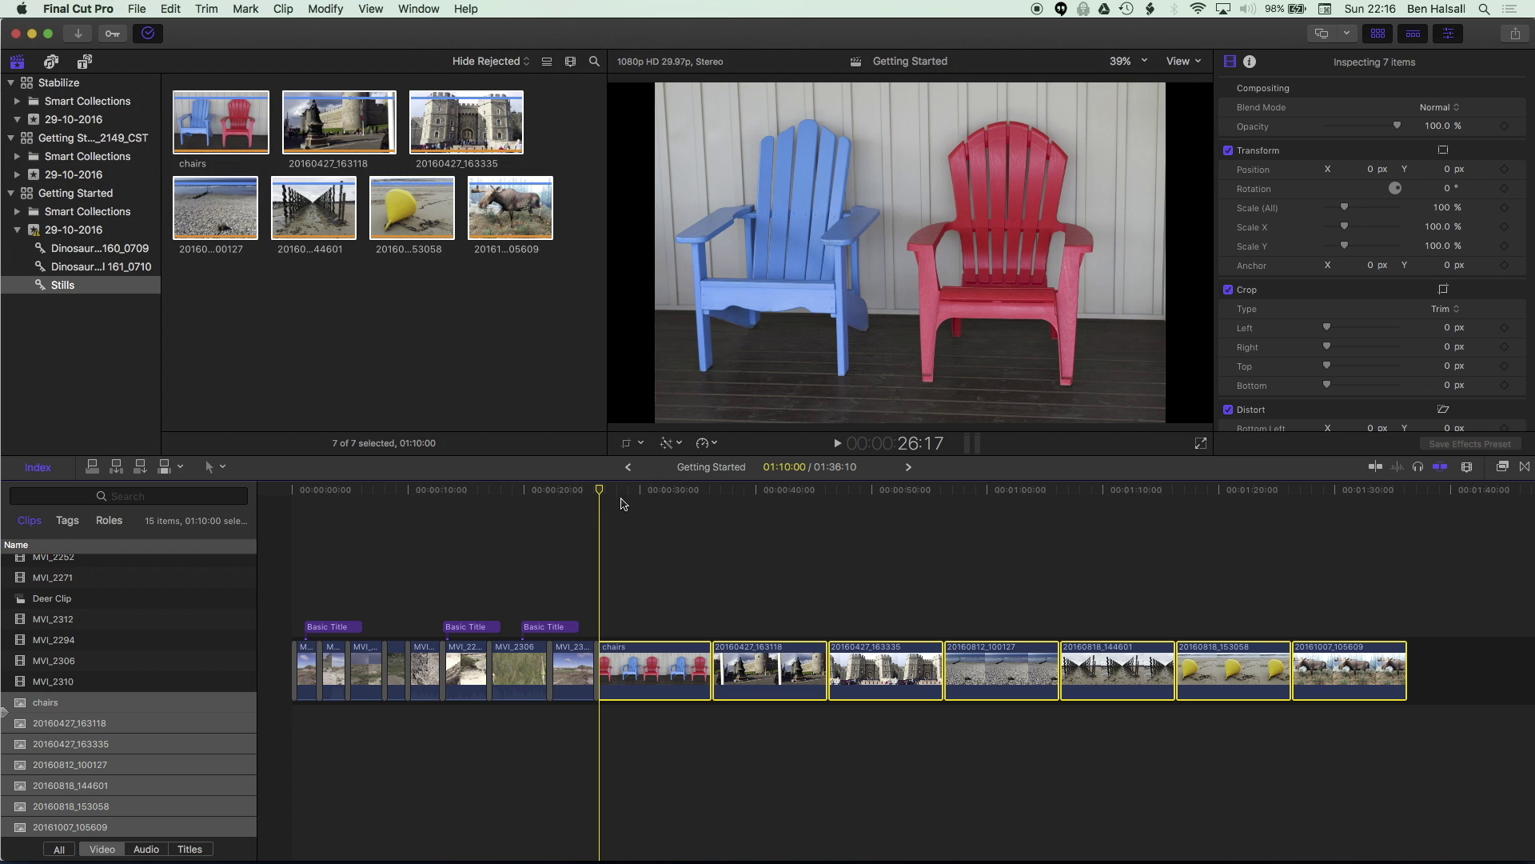
left_click(325, 9)
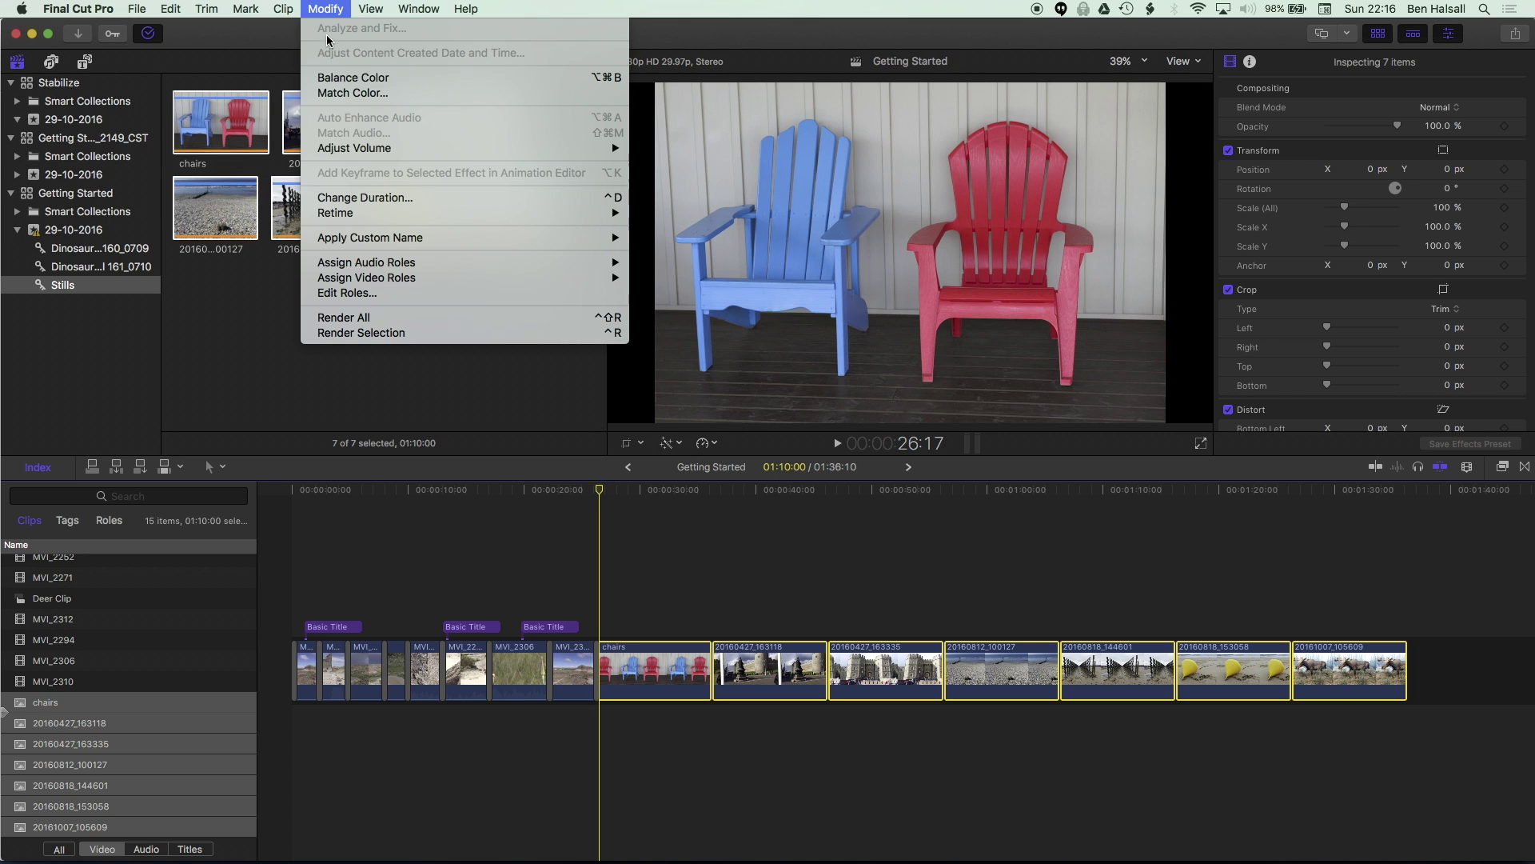
left_click(354, 198)
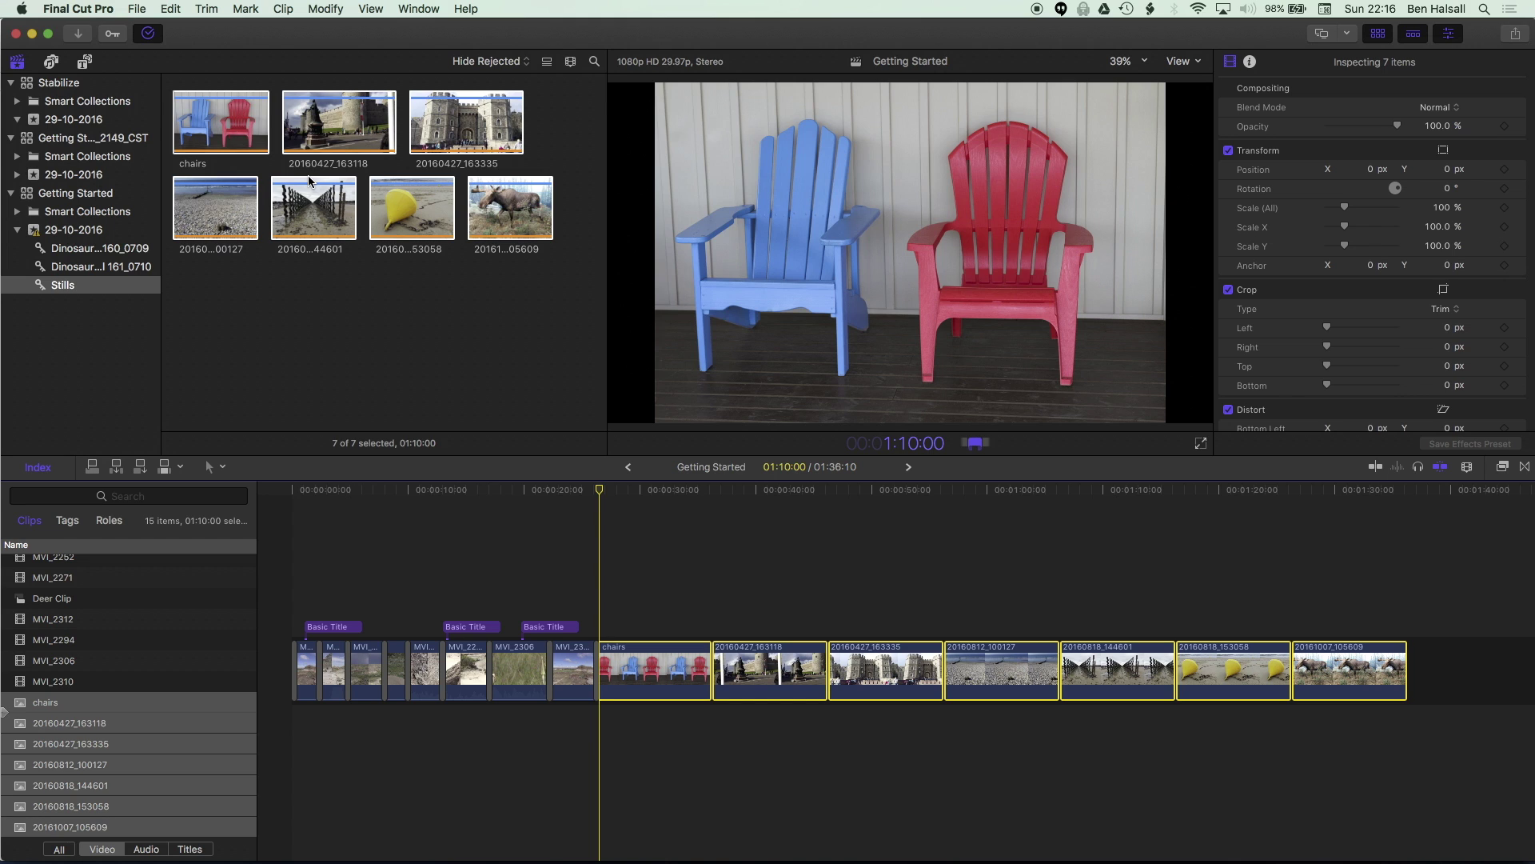
type("4:00")
key("Return")
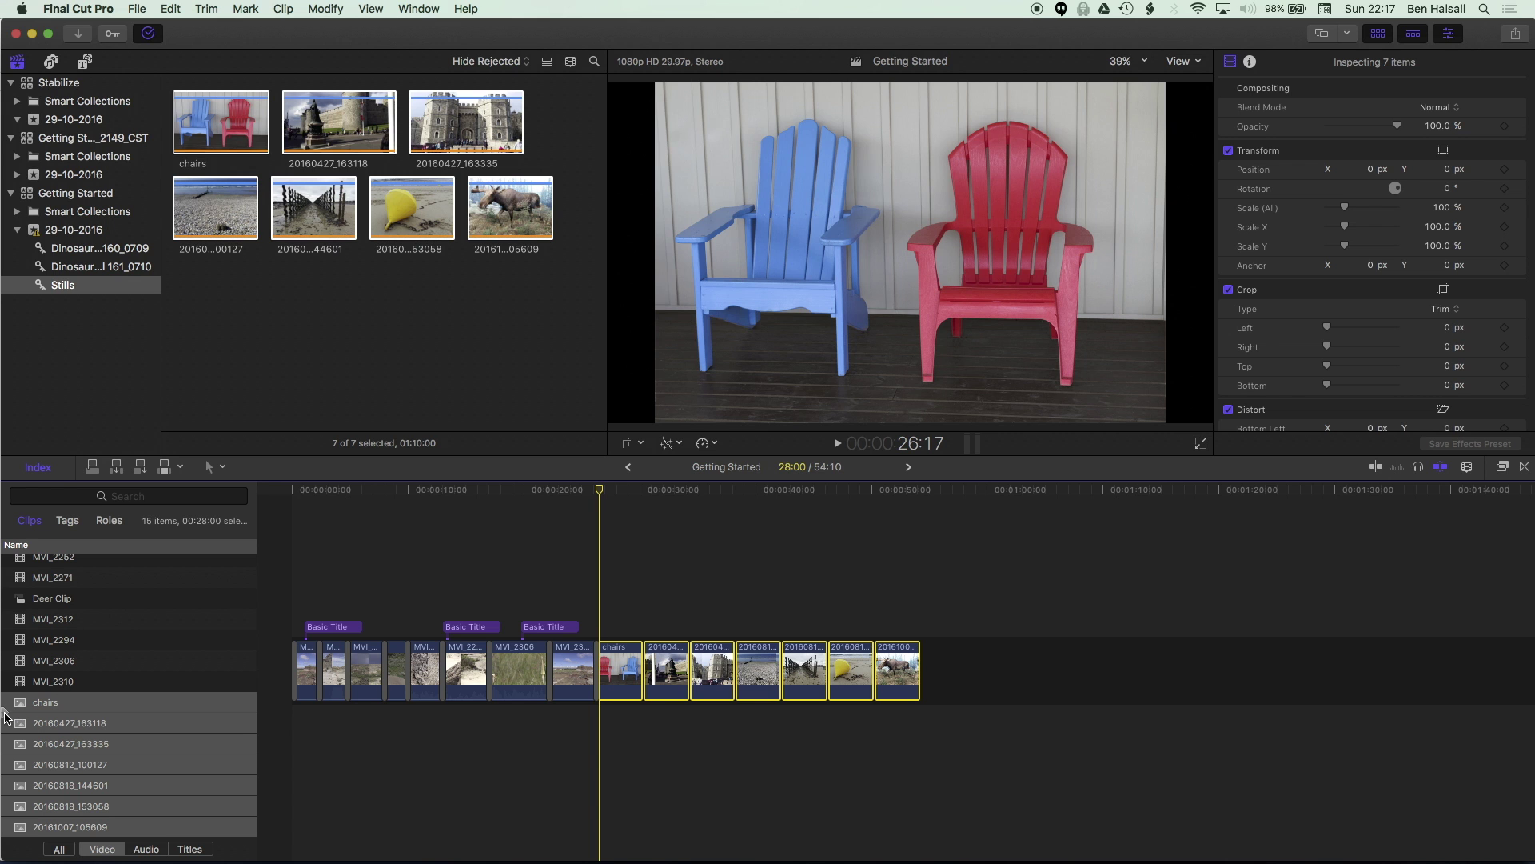
Step: Step through Timeline Index rows via MVI_2306 to put the playhead on MVI_2312
left_click_drag(12, 718, 16, 694)
left_click(45, 664)
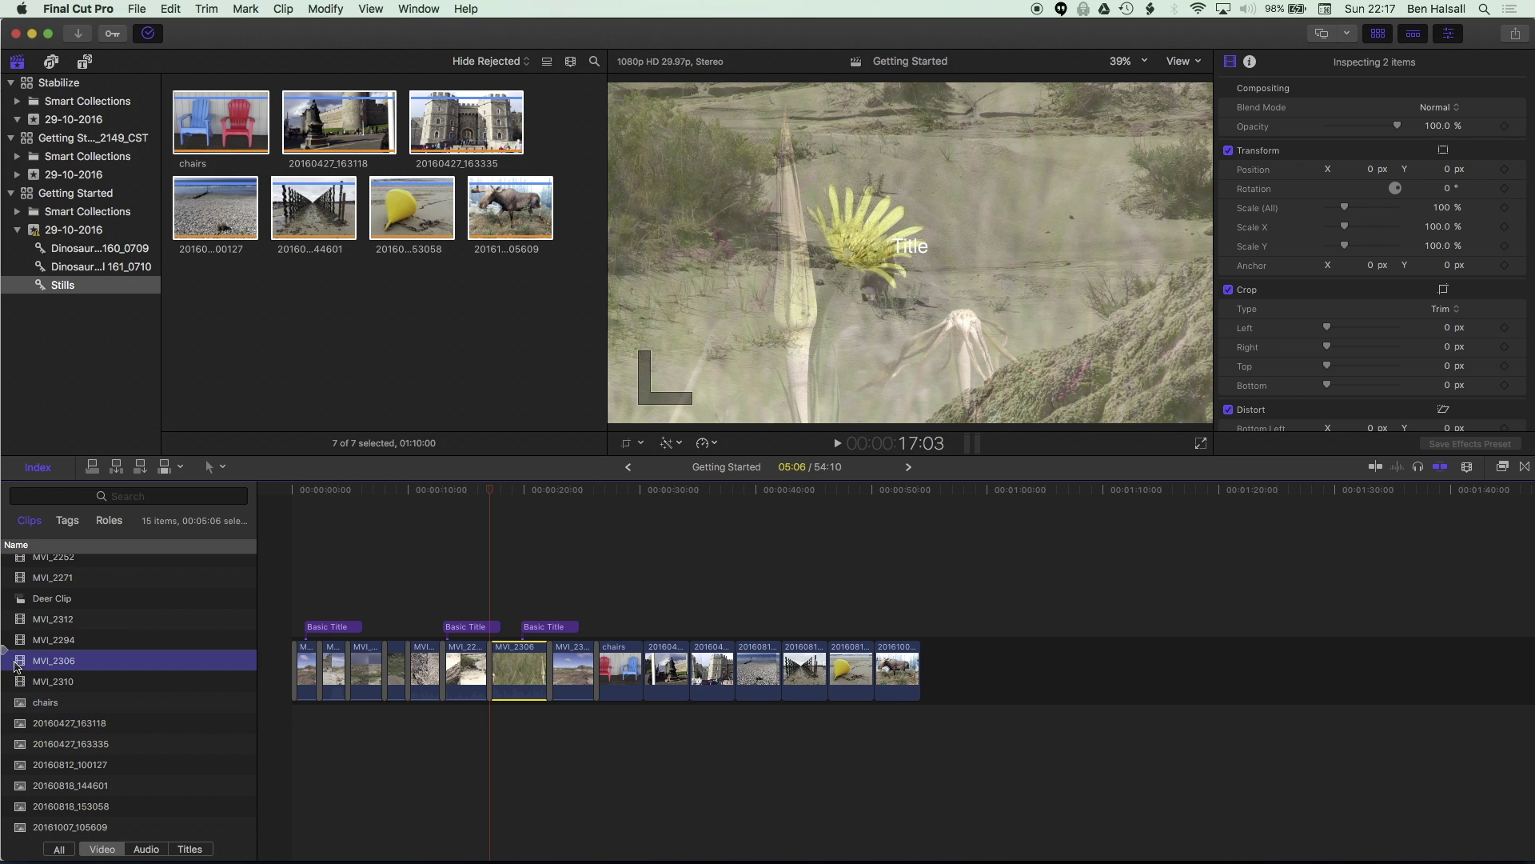
left_click(48, 621)
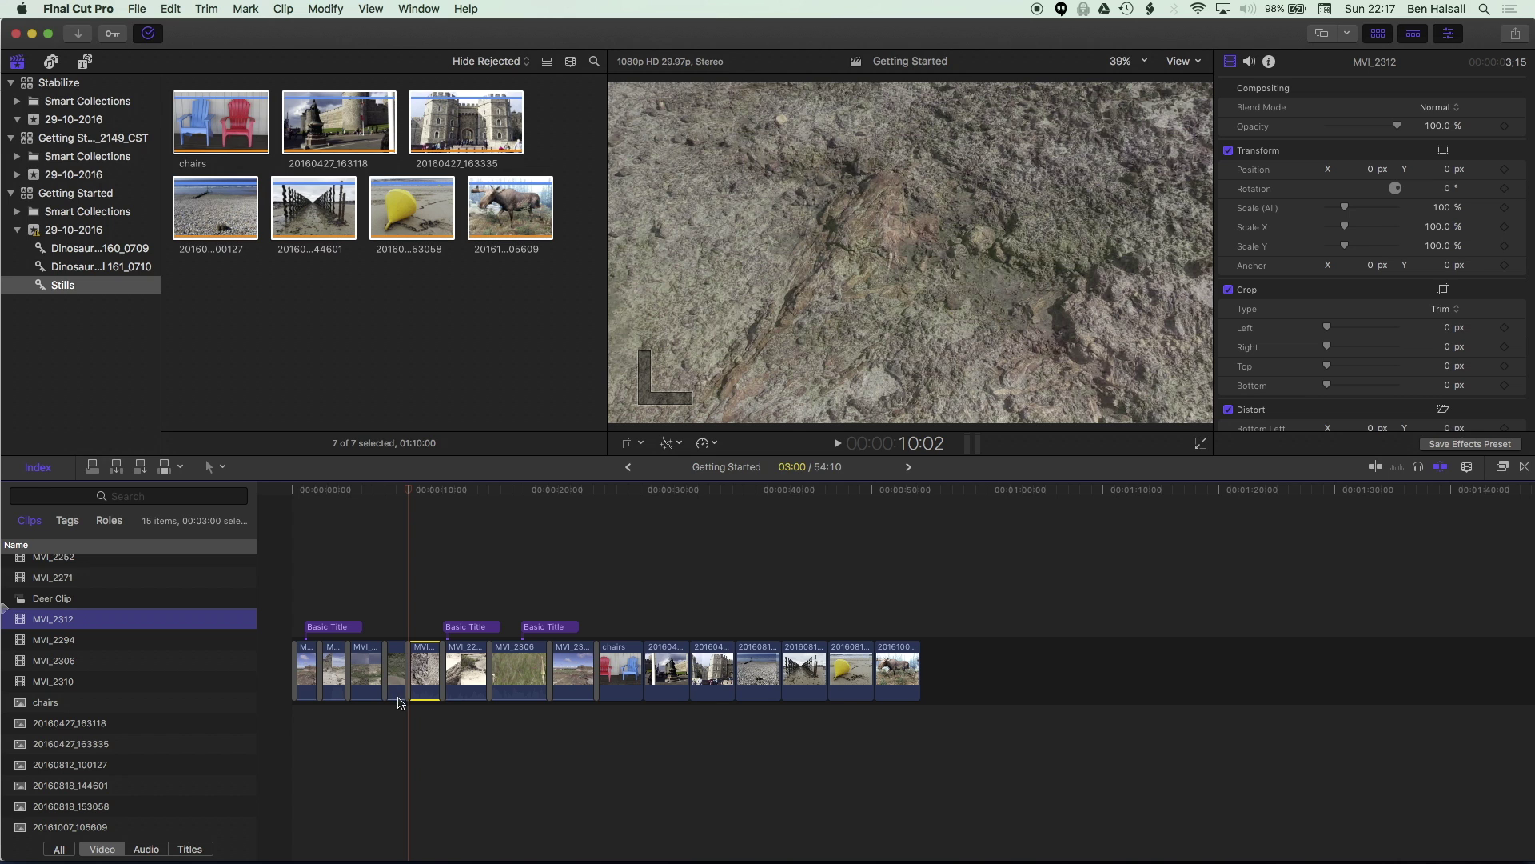